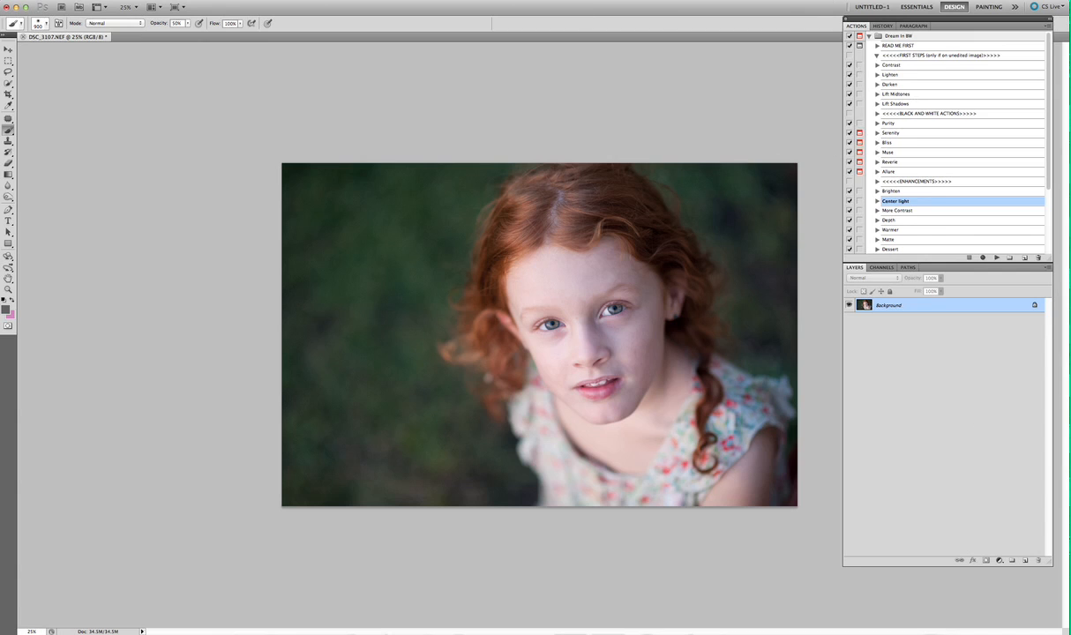
Step: Try the Contrast action on the unedited portrait and delete the adjustment layer it adds
{"action": "key", "text": "Tab"}
{"action": "key", "text": "Tab"}
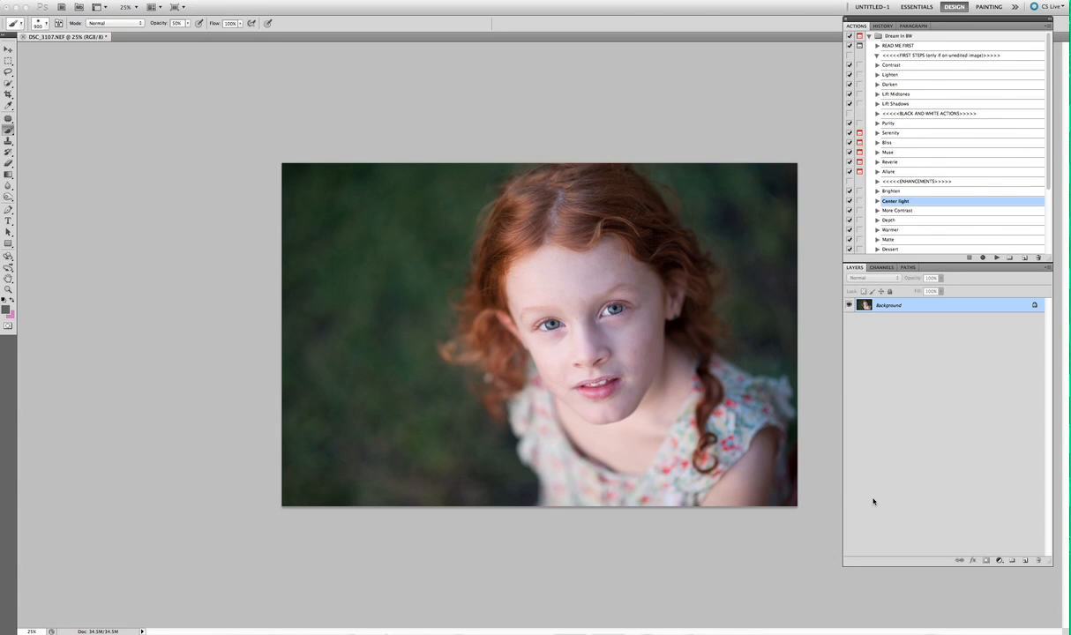
{"action": "left_click", "coordinate": [882, 65]}
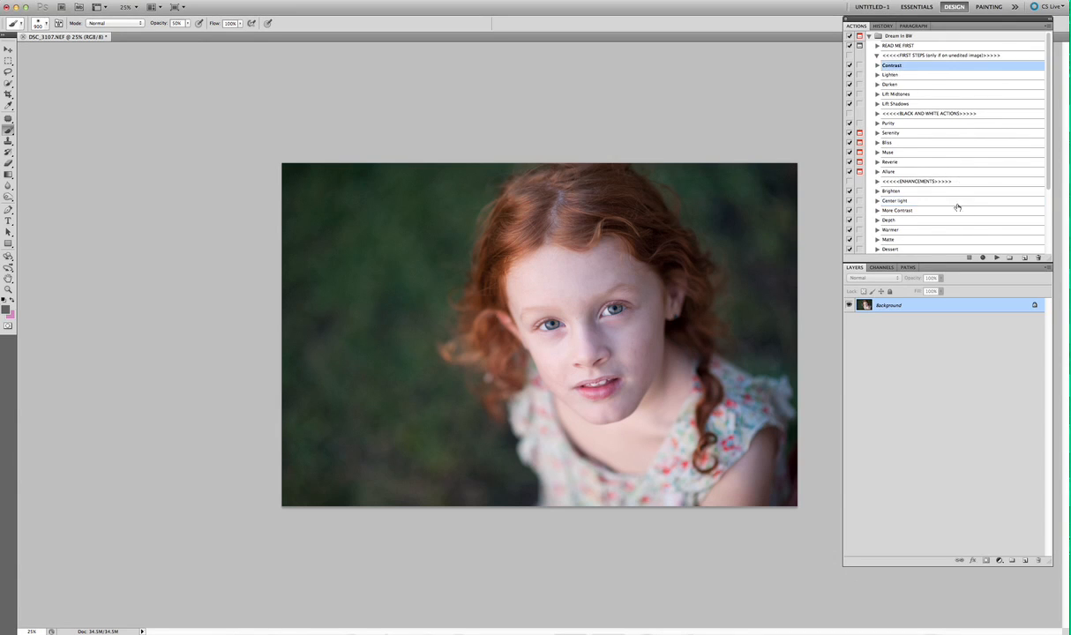
{"action": "left_click", "coordinate": [996, 257]}
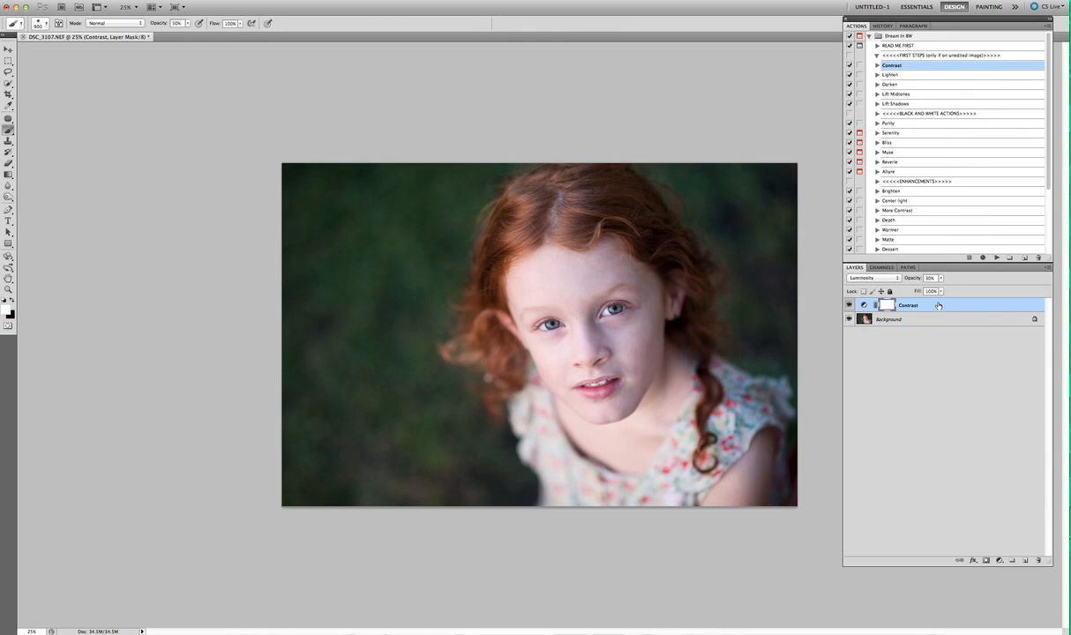
{"action": "key", "text": "Delete"}
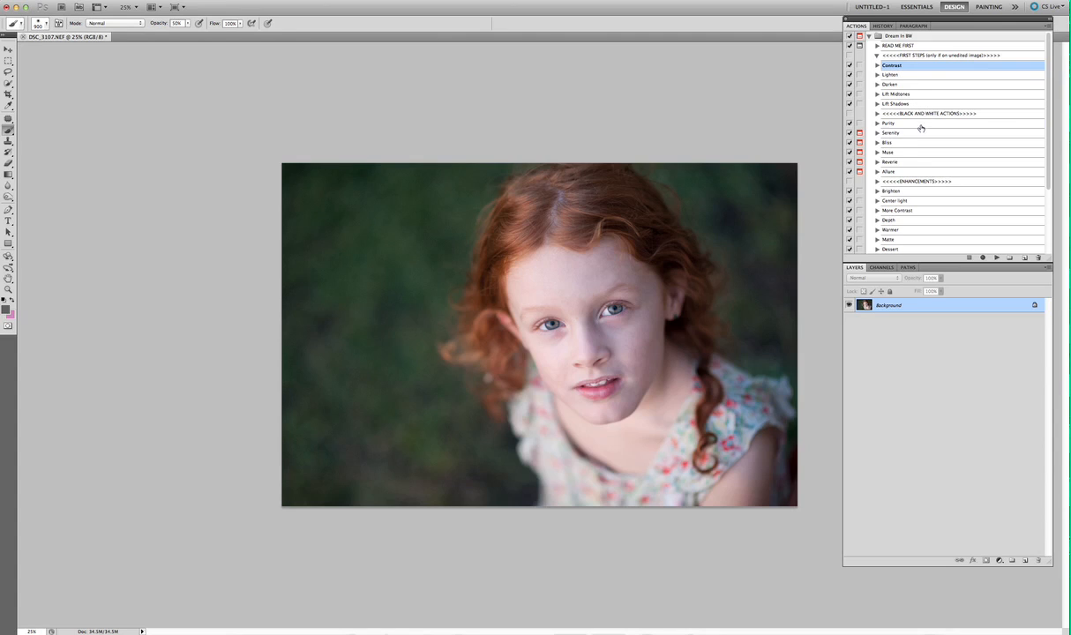
Step: Try the Purity black-and-white action on the portrait, expand its layer group and remove the group
{"action": "left_click", "coordinate": [909, 124]}
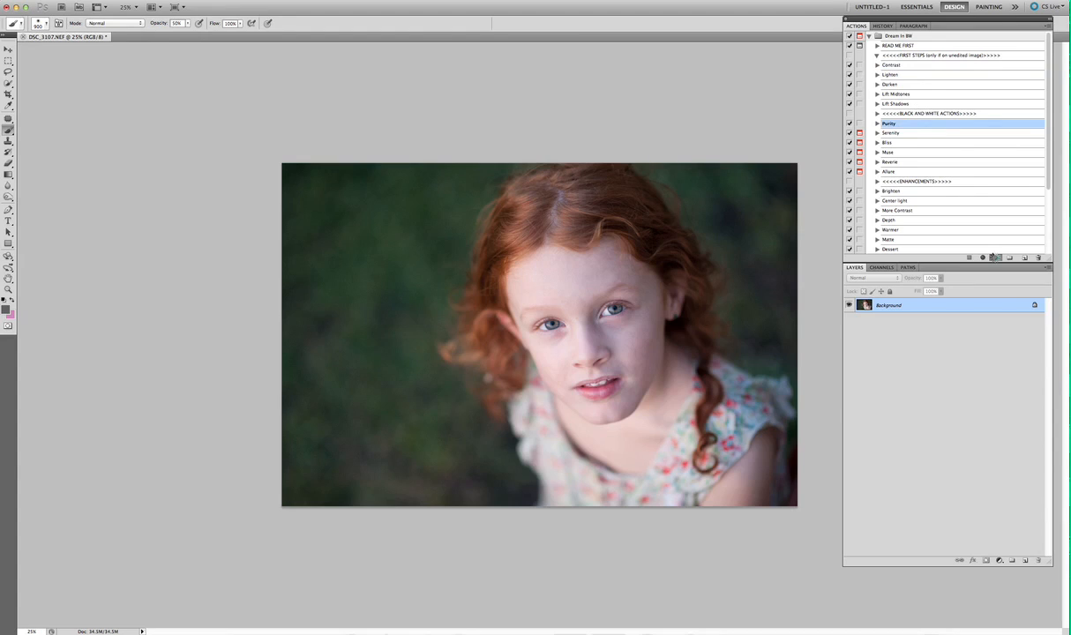
{"action": "left_click", "coordinate": [995, 257]}
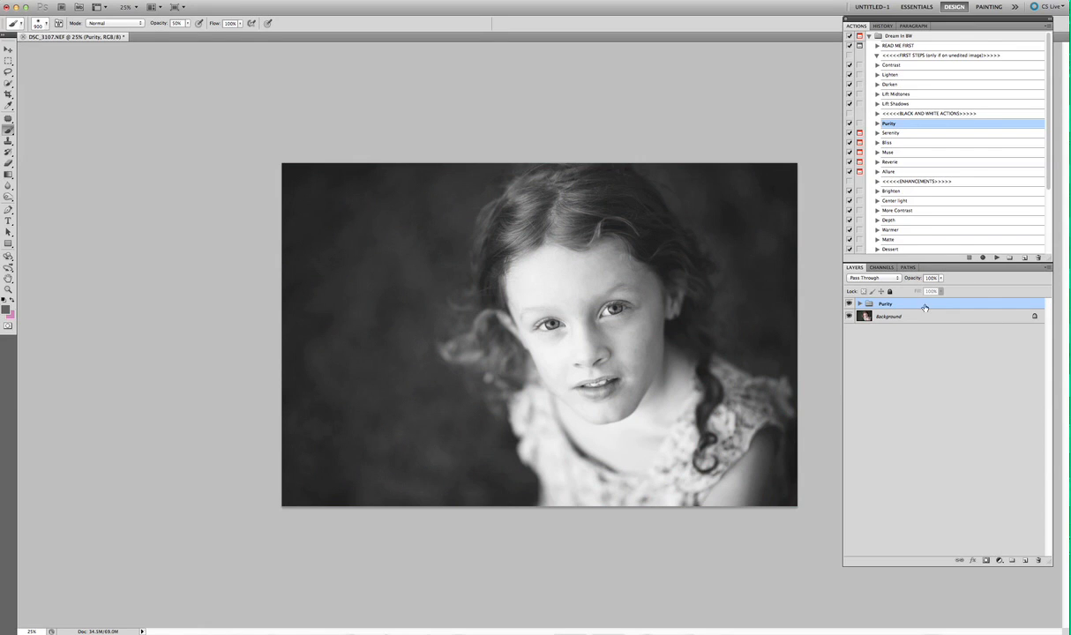
{"action": "left_click", "coordinate": [859, 304]}
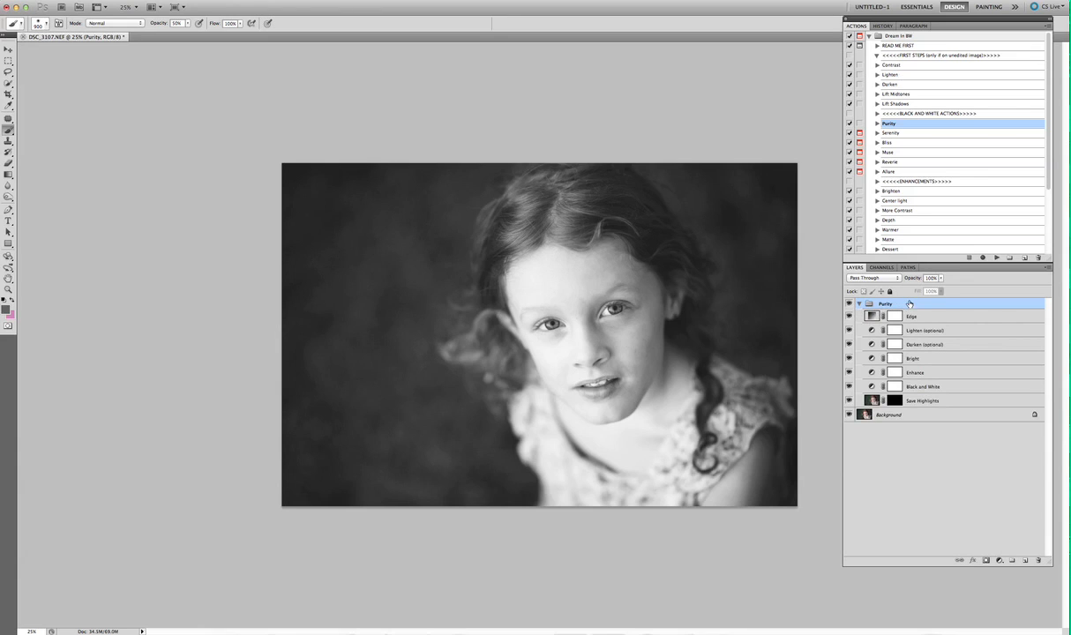
{"action": "key", "text": "Delete"}
Step: Run the Serenity black-and-white action on the portrait and let it continue to the end
{"action": "left_click", "coordinate": [927, 133]}
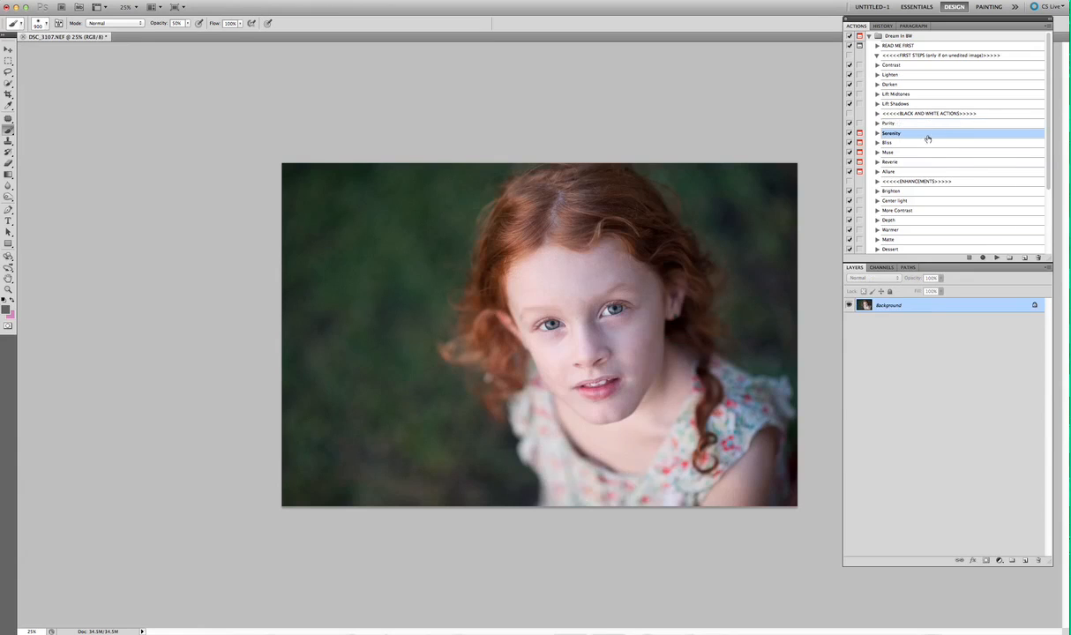
{"action": "left_click", "coordinate": [997, 257]}
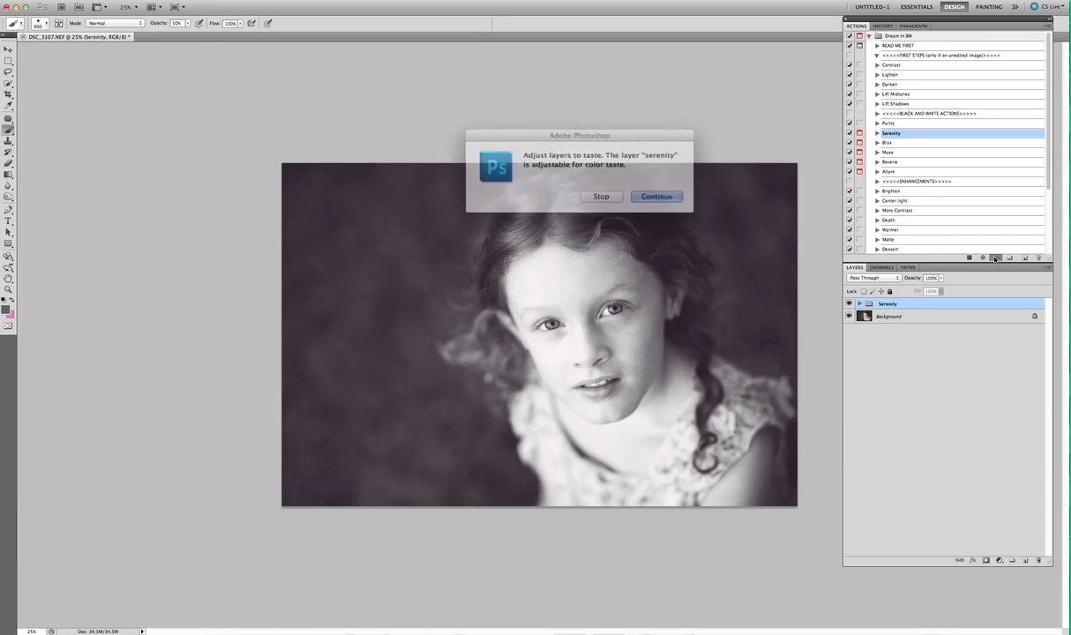
{"action": "left_click", "coordinate": [646, 194]}
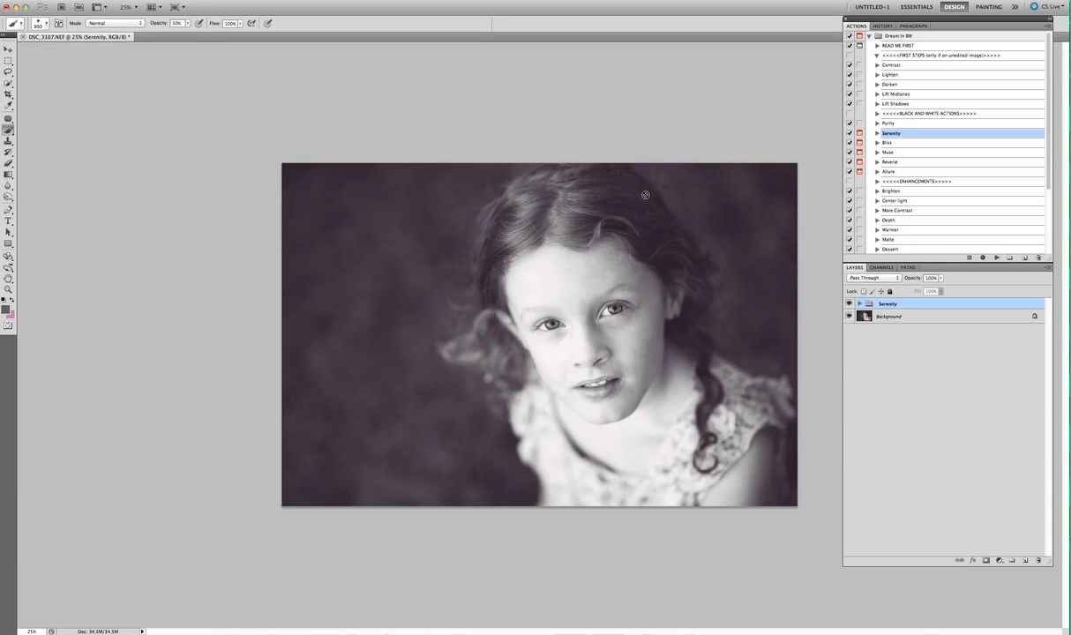
Step: Lower the opacity of the Serenity color layer inside the Serenity group to 40%
{"action": "left_click", "coordinate": [857, 304]}
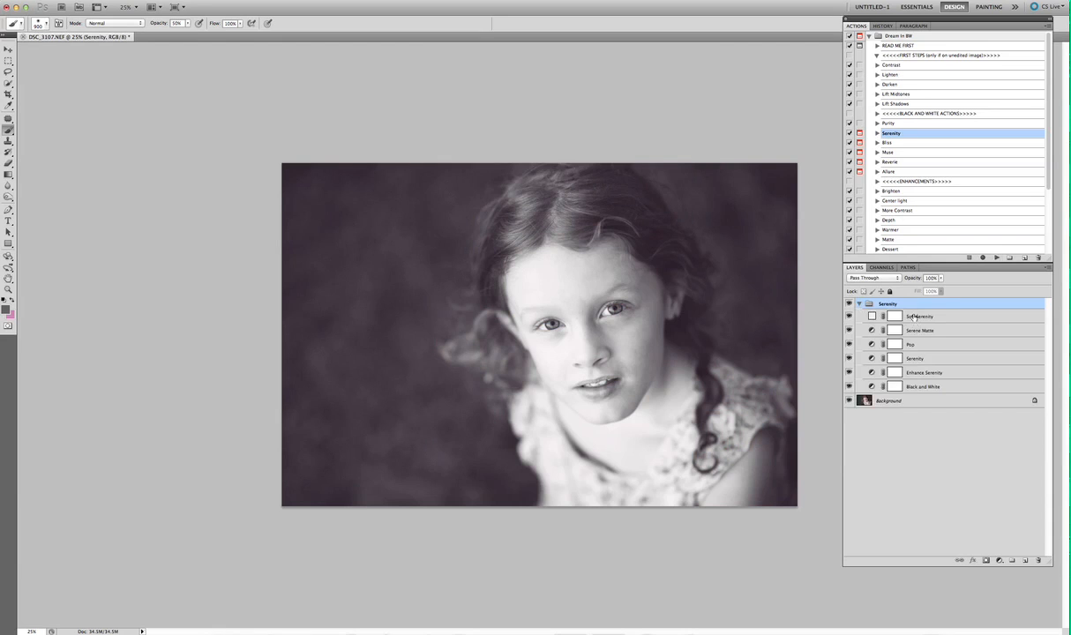
{"action": "left_click", "coordinate": [919, 359]}
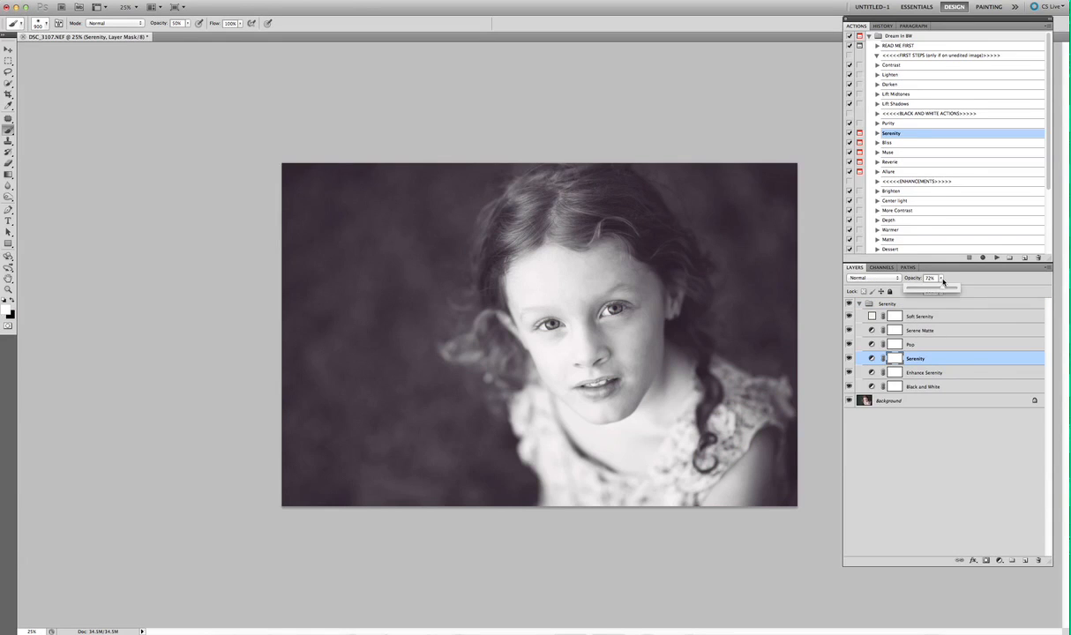
{"action": "left_click", "coordinate": [941, 278]}
{"action": "left_click_drag", "start_coordinate": [935, 289], "coordinate": [928, 290]}
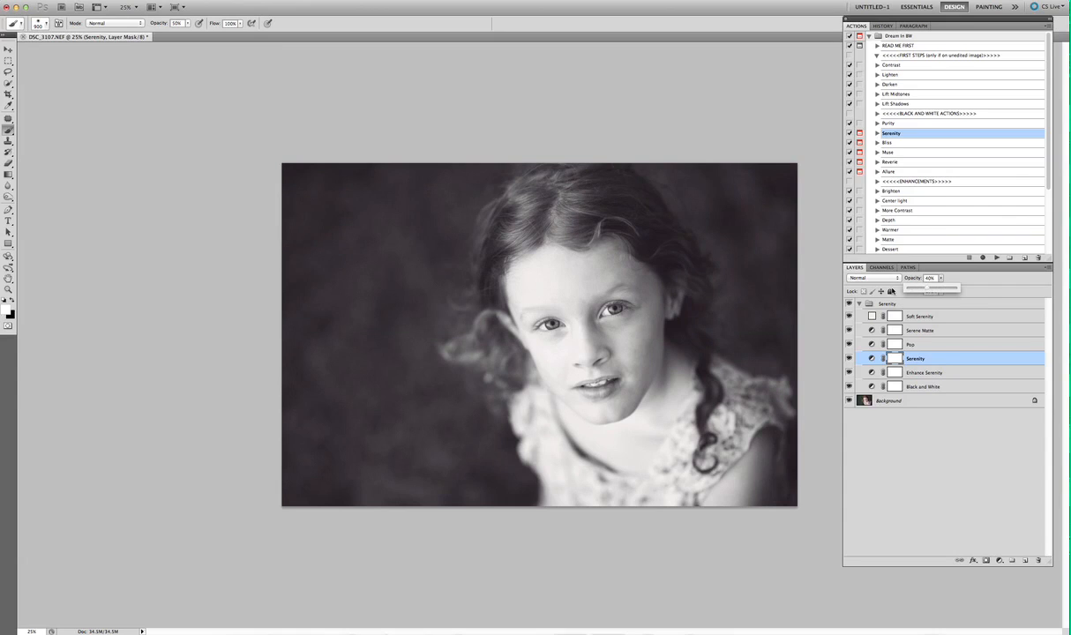
Step: Compare the photo with and without the Serenity group and with and without its Serenity color layer
{"action": "left_click", "coordinate": [859, 305]}
{"action": "left_click", "coordinate": [859, 304]}
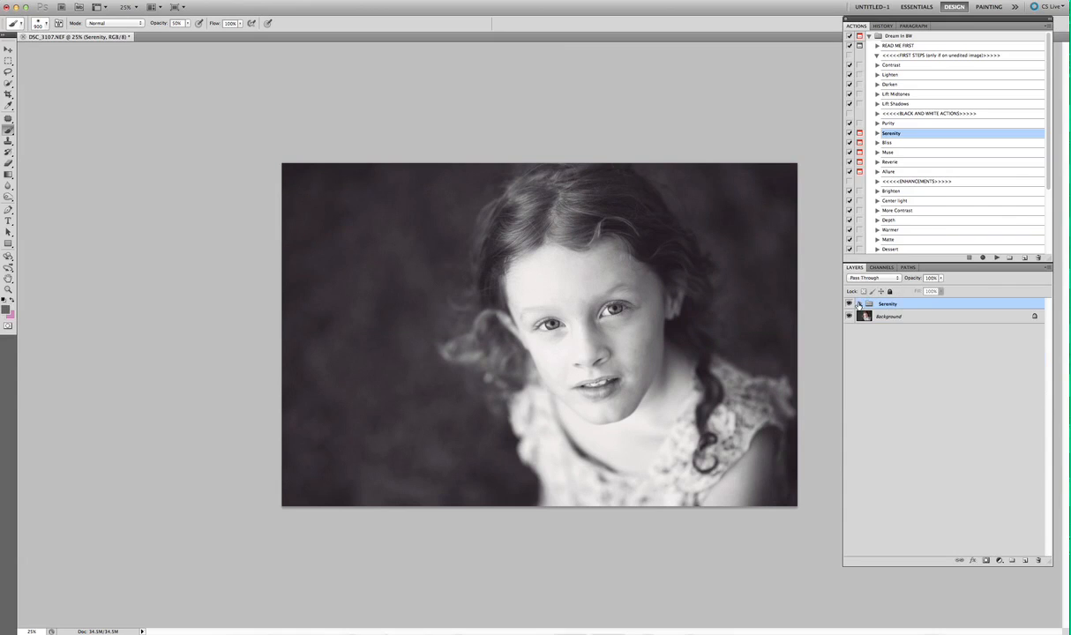
{"action": "left_click", "coordinate": [849, 304]}
{"action": "left_click", "coordinate": [849, 304]}
{"action": "left_click", "coordinate": [859, 303]}
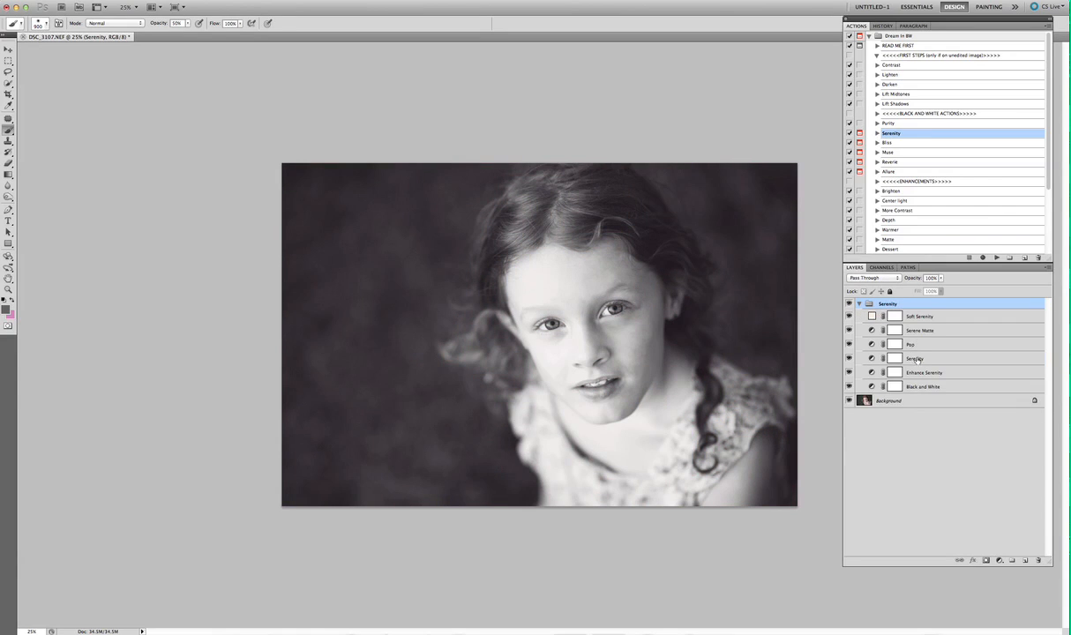
{"action": "left_click", "coordinate": [897, 359]}
{"action": "left_click", "coordinate": [850, 359]}
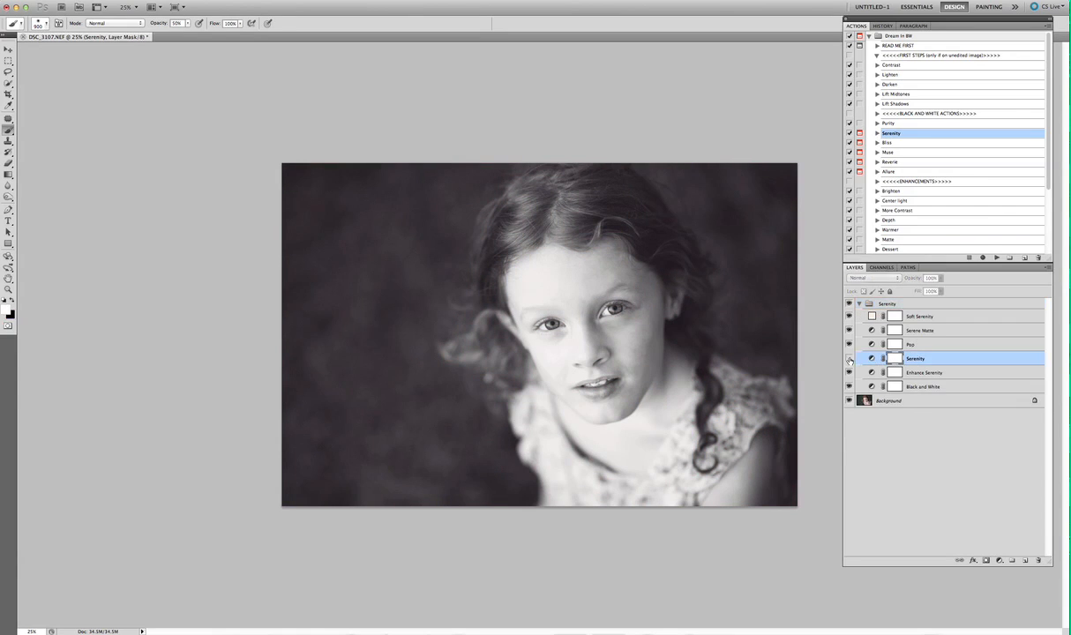
{"action": "left_click", "coordinate": [850, 359]}
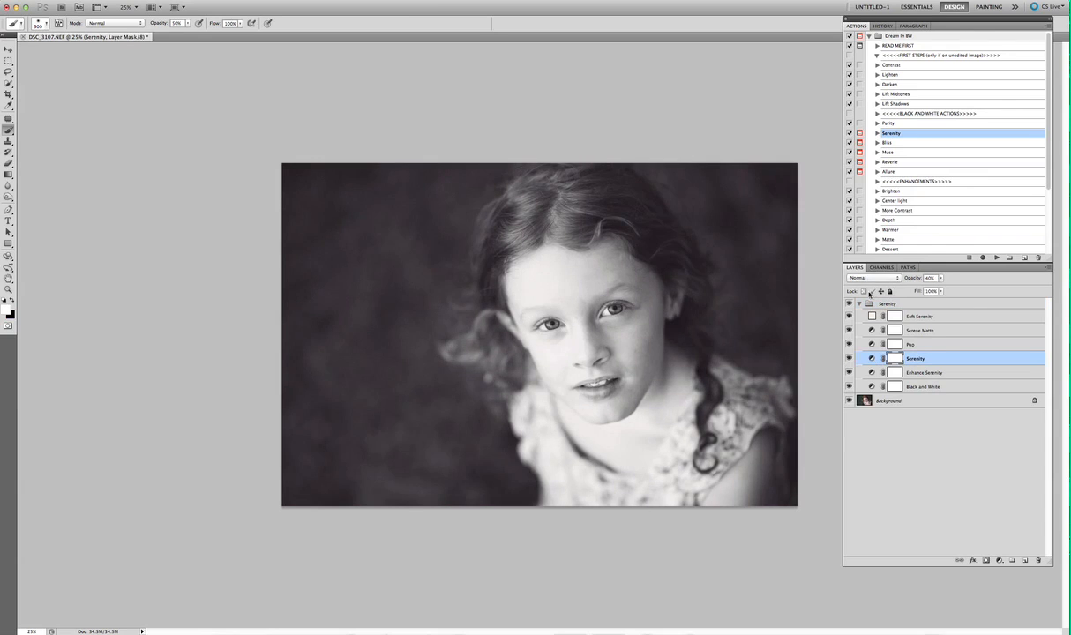
{"action": "left_click", "coordinate": [860, 304]}
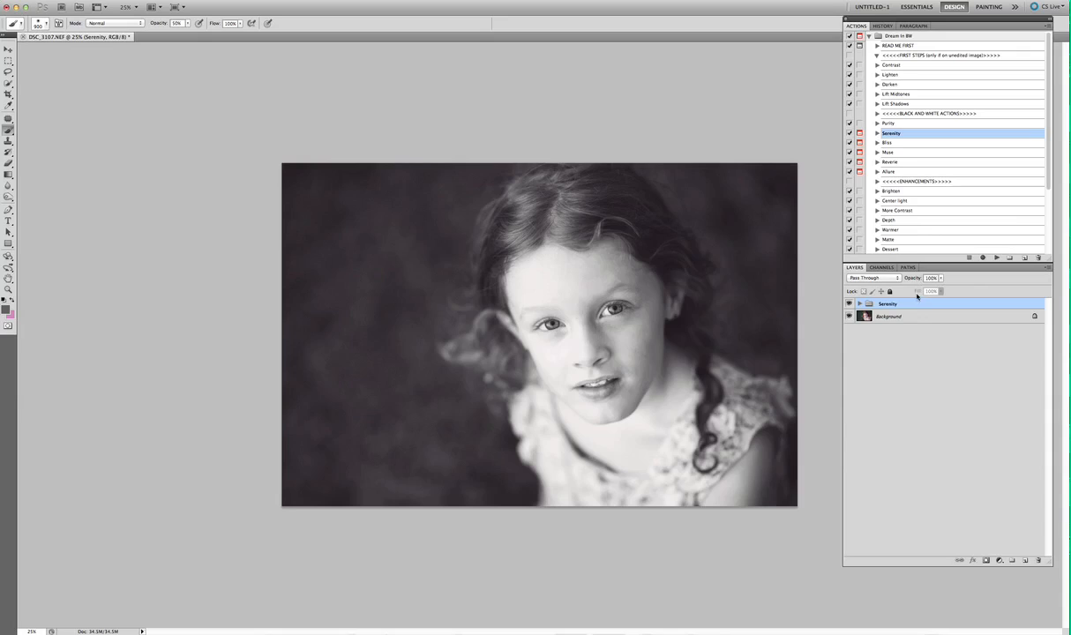
Step: Run the Bring it Forward action from the Enchantment set on the Background layer and compare the photo with and without it
{"action": "left_click", "coordinate": [913, 317]}
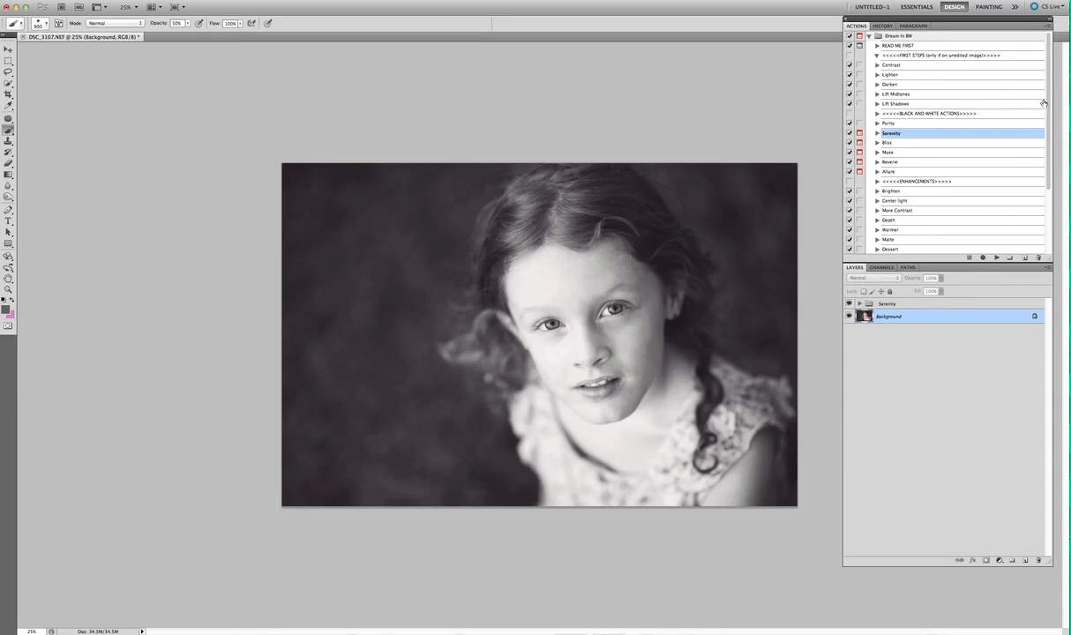
{"action": "scroll", "coordinate": [1048, 102], "scroll_direction": "down", "scroll_amount": 5}
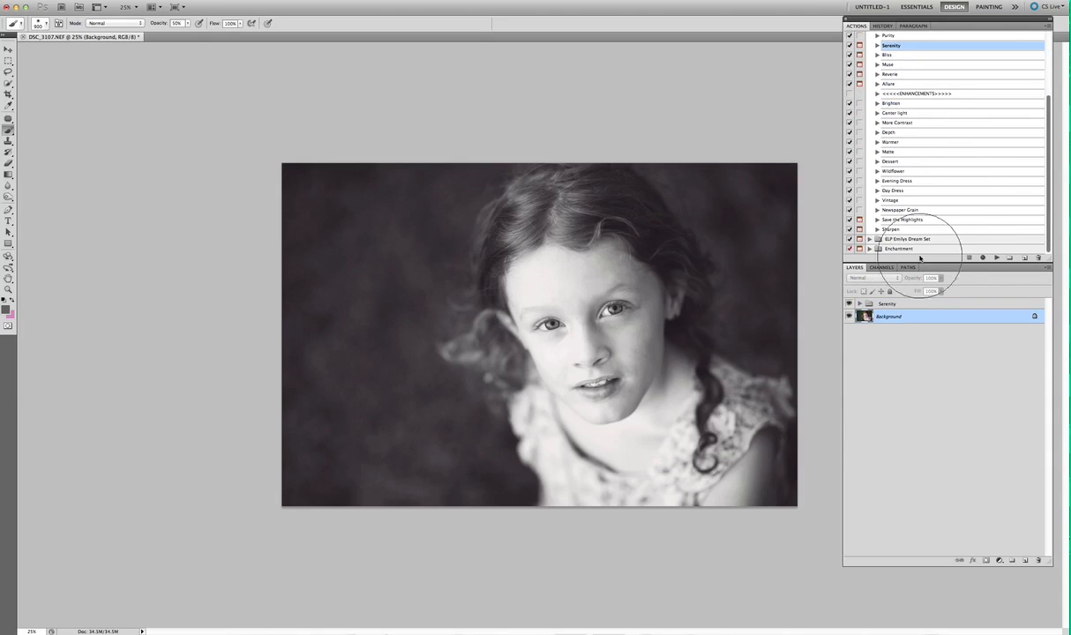
{"action": "left_click", "coordinate": [870, 249]}
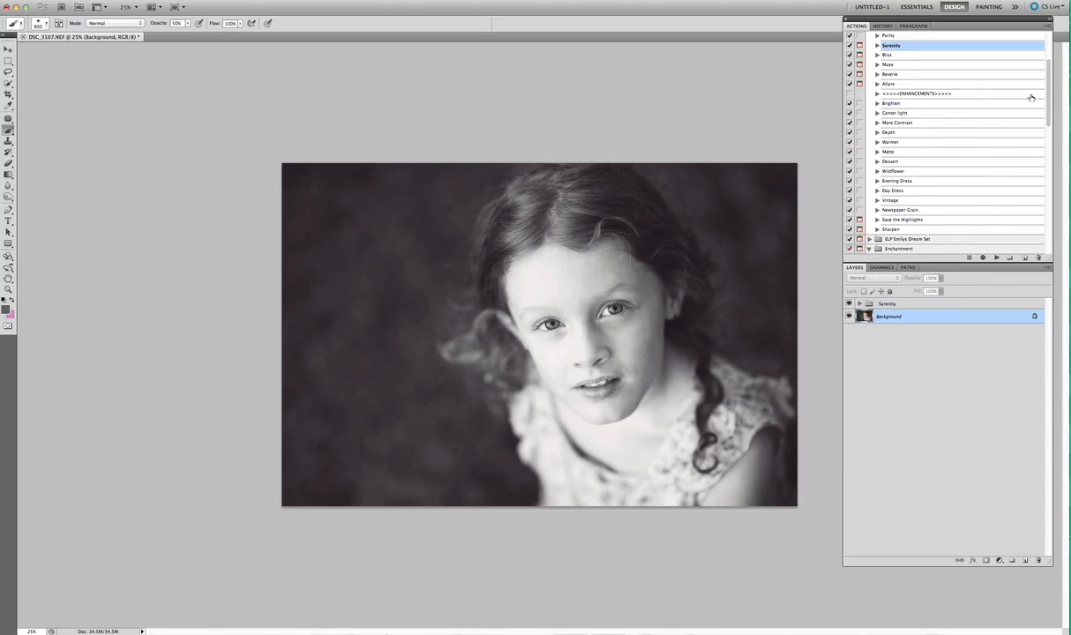
{"action": "left_click_drag", "start_coordinate": [1047, 100], "coordinate": [1049, 232]}
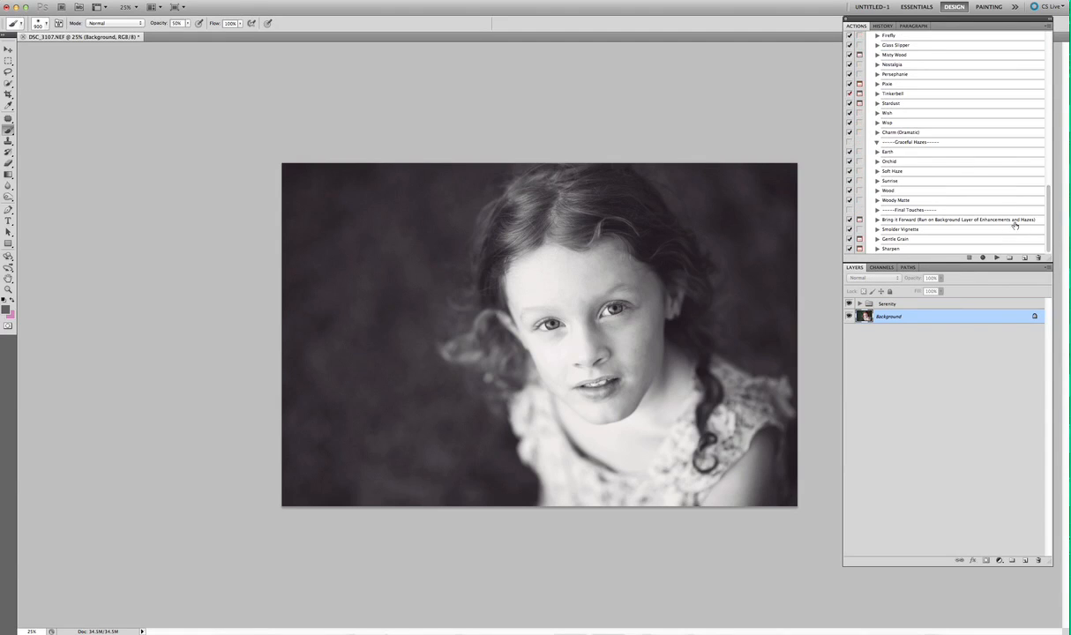
{"action": "left_click", "coordinate": [1015, 221]}
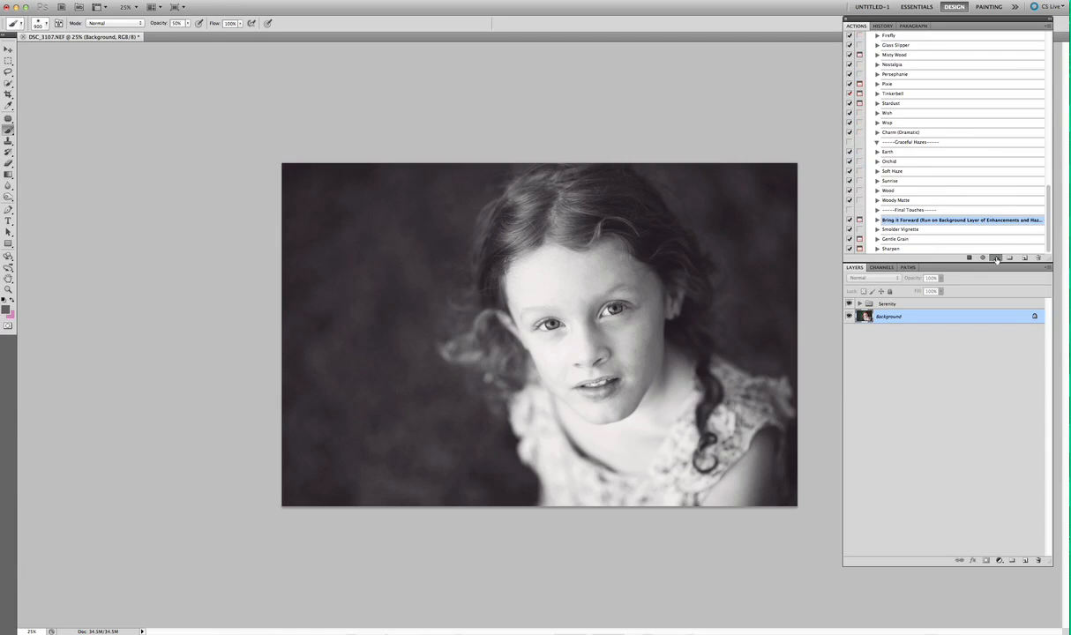
{"action": "left_click", "coordinate": [997, 257]}
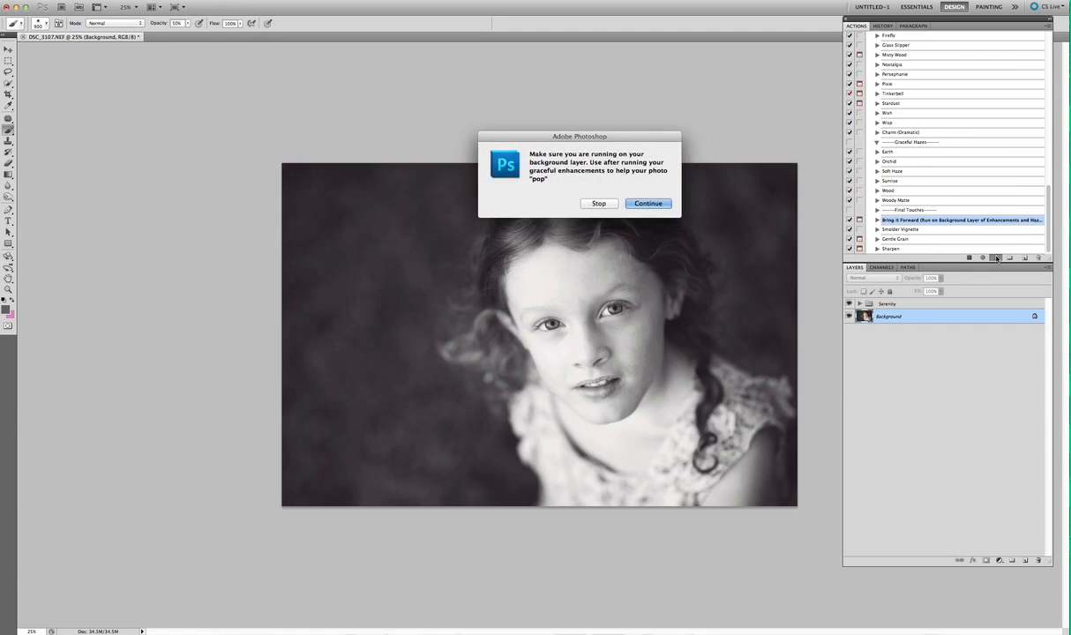
{"action": "left_click", "coordinate": [658, 203]}
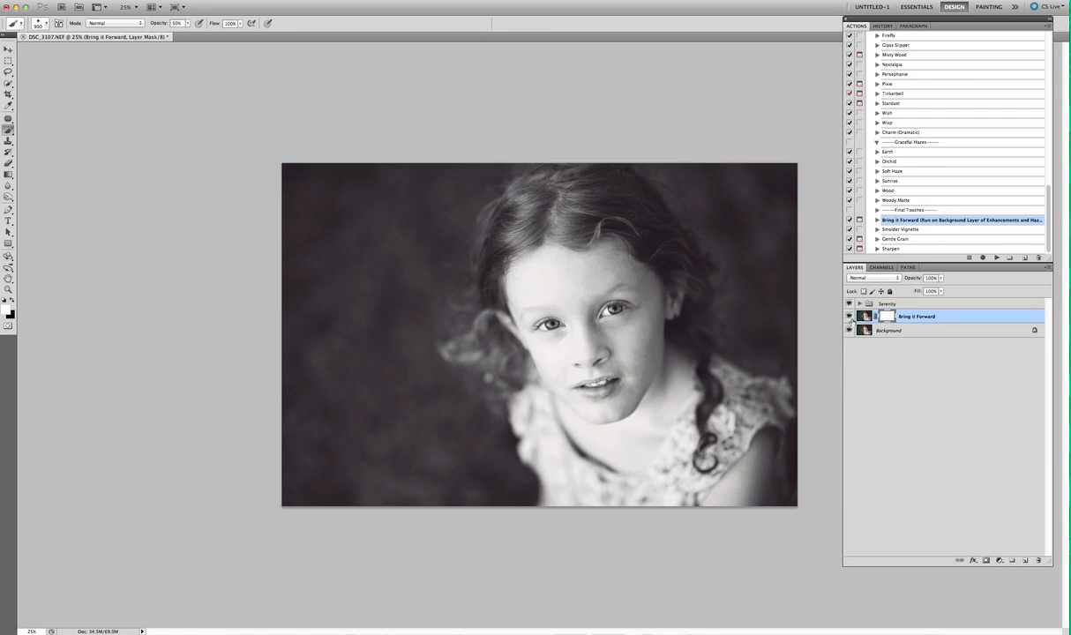
{"action": "left_click", "coordinate": [849, 317]}
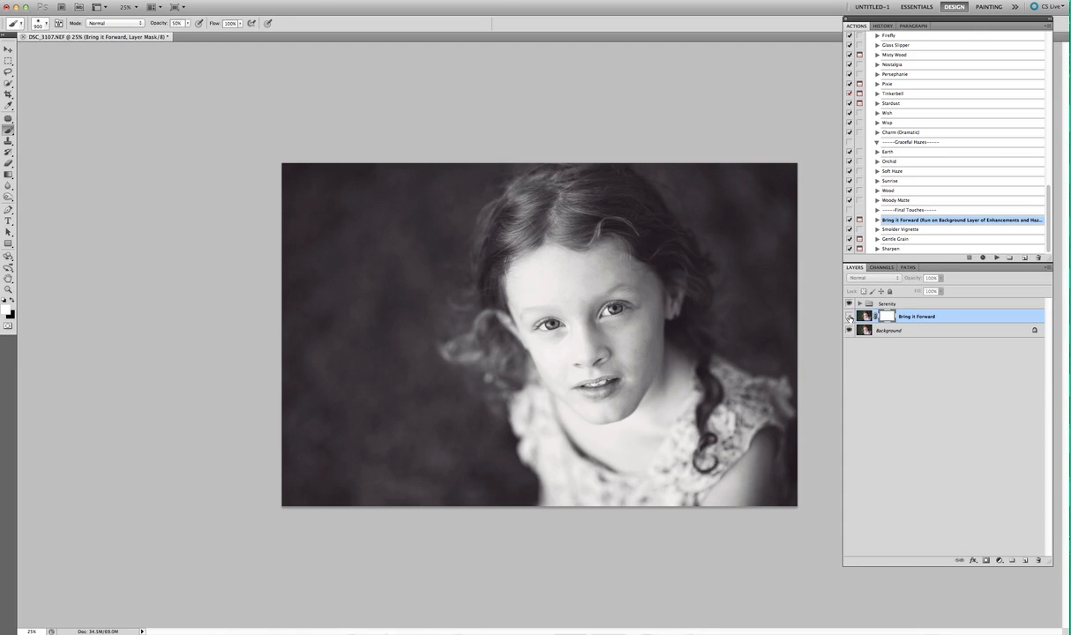
{"action": "left_click", "coordinate": [849, 317]}
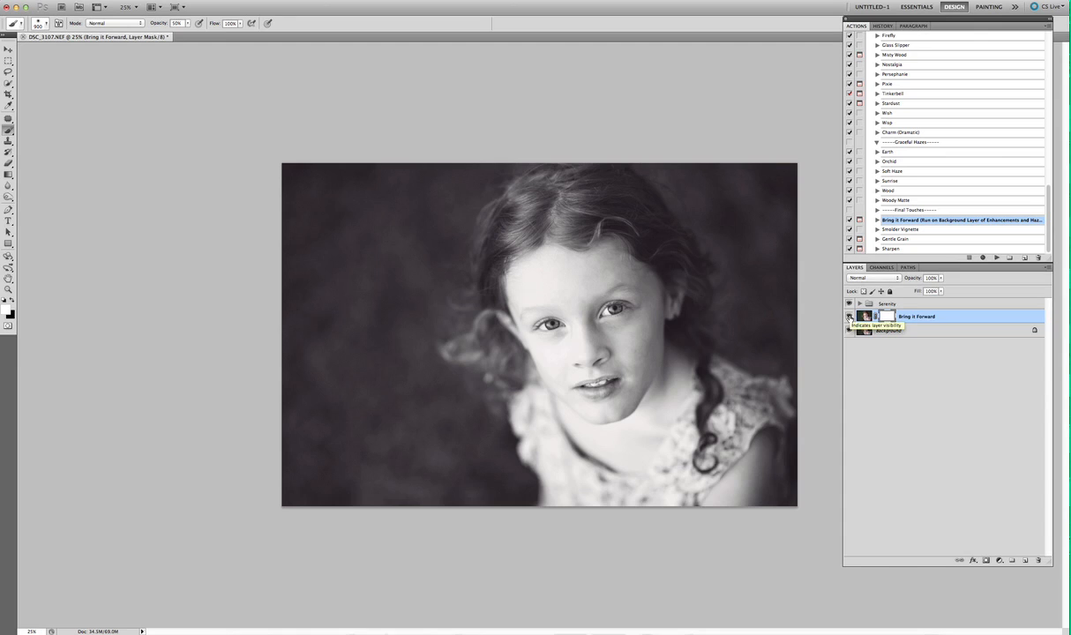
Step: Delete the Serenity group and the Bring it Forward layer, leaving only the Background layer
{"action": "left_click", "coordinate": [935, 302]}
{"action": "key", "text": "Delete"}
{"action": "key", "text": "Delete"}
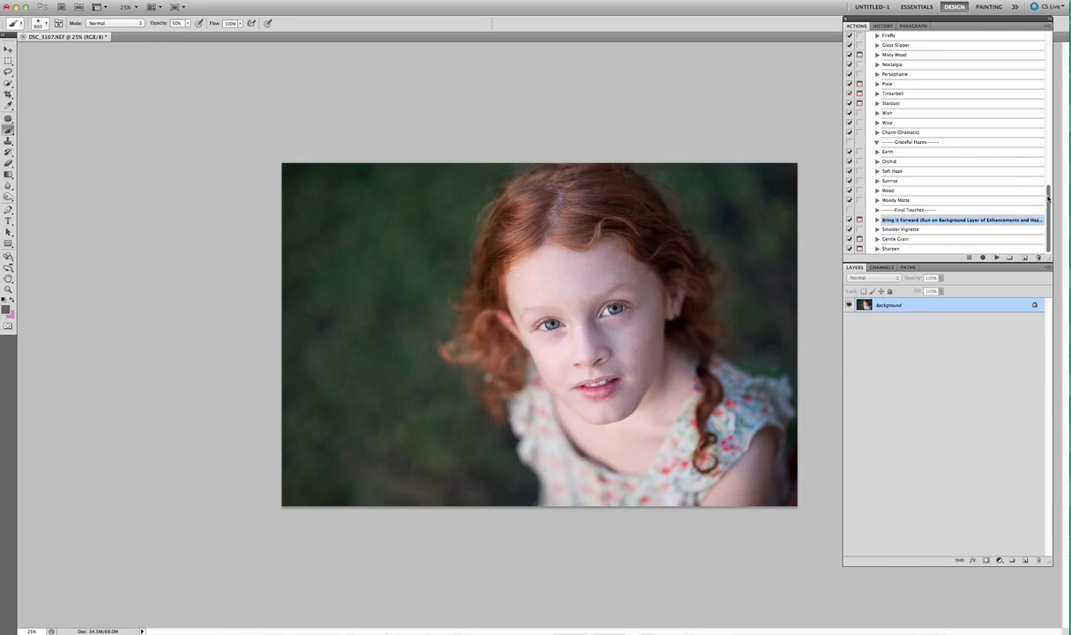
Step: Run the Bliss black-and-white action from the Dream in BW set and expand its layer group
{"action": "left_click_drag", "start_coordinate": [1048, 198], "coordinate": [1035, 49]}
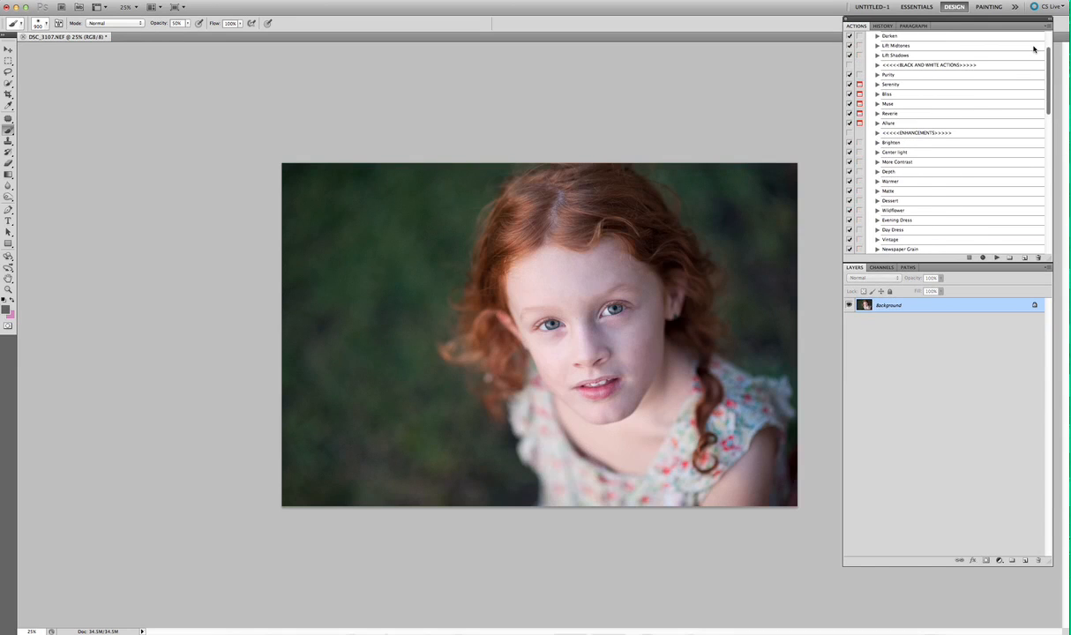
{"action": "left_click", "coordinate": [919, 95]}
{"action": "left_click", "coordinate": [996, 256]}
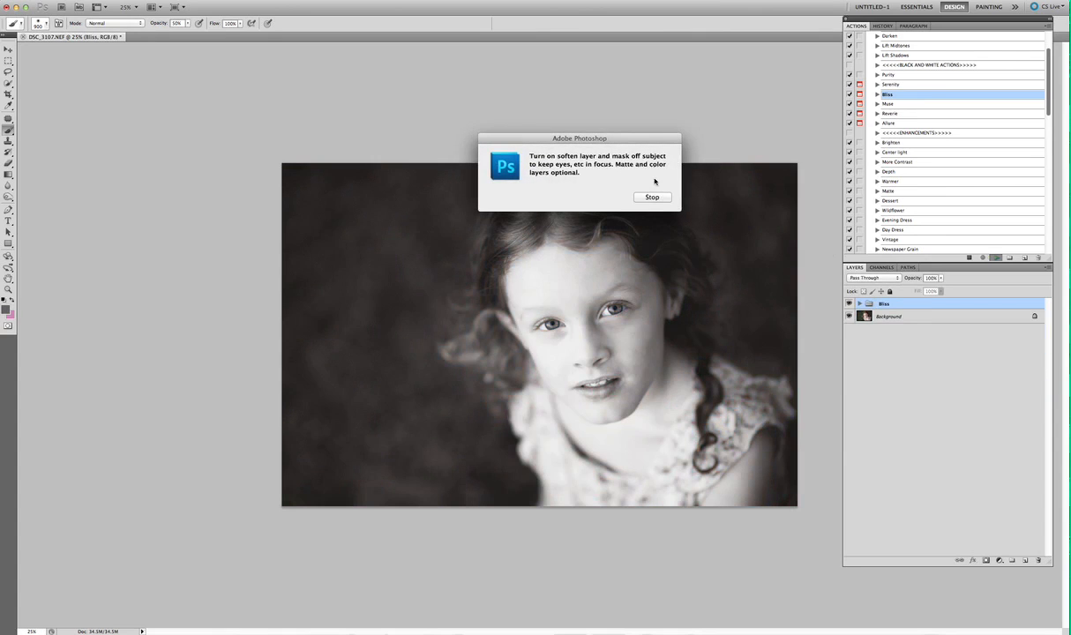
{"action": "left_click", "coordinate": [653, 198]}
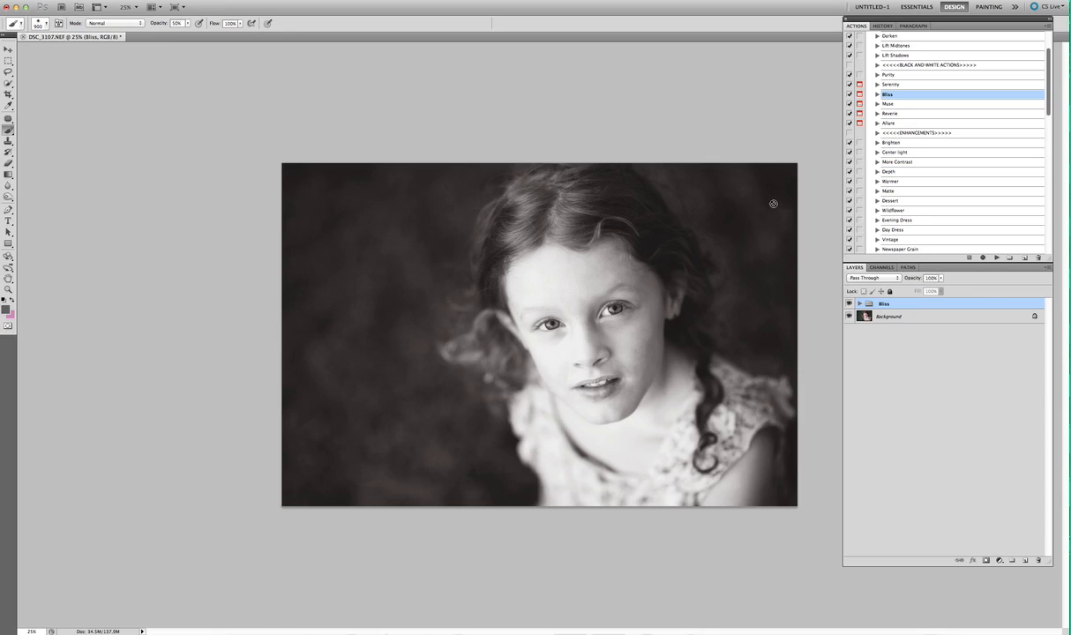
{"action": "left_click", "coordinate": [860, 305]}
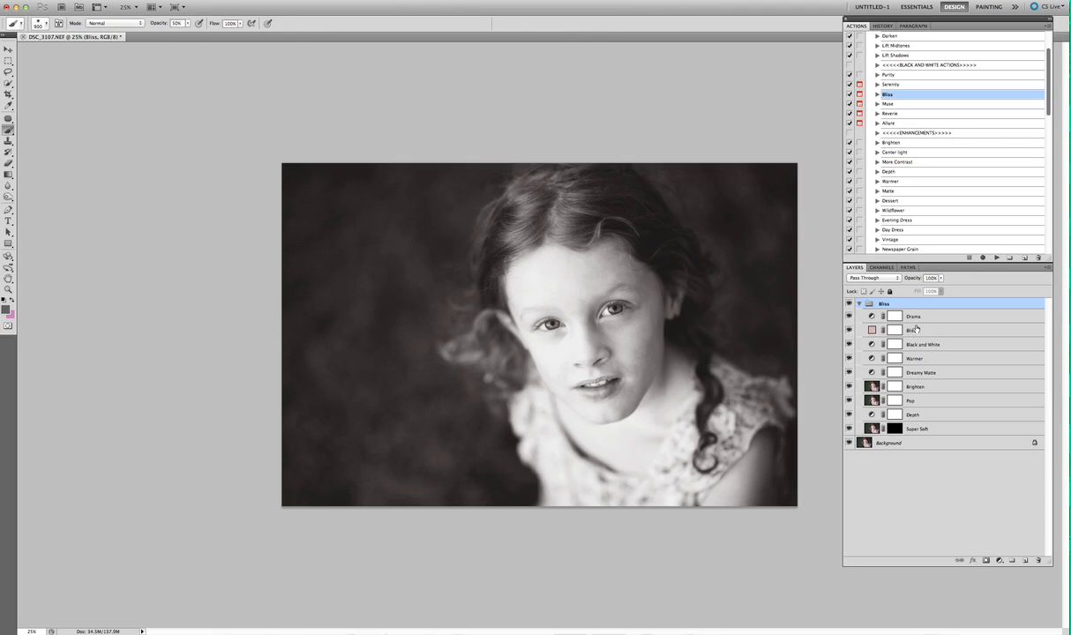
Step: Invert the Super Soft layer mask and back again, and brush on it over the dark background beside the girl's hair
{"action": "left_click", "coordinate": [896, 429]}
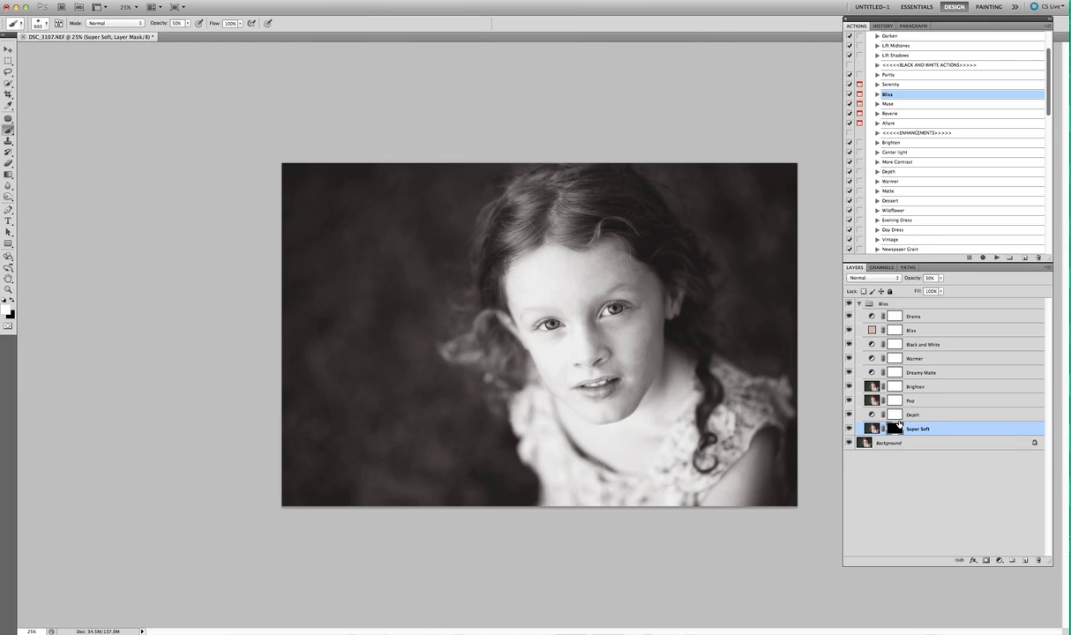
{"action": "key", "text": "ctrl+i"}
{"action": "key", "text": "ctrl+i"}
{"action": "left_click_drag", "start_coordinate": [431, 213], "coordinate": [411, 264]}
Step: Delete the entire Bliss layer group from the portrait
{"action": "left_click", "coordinate": [859, 304]}
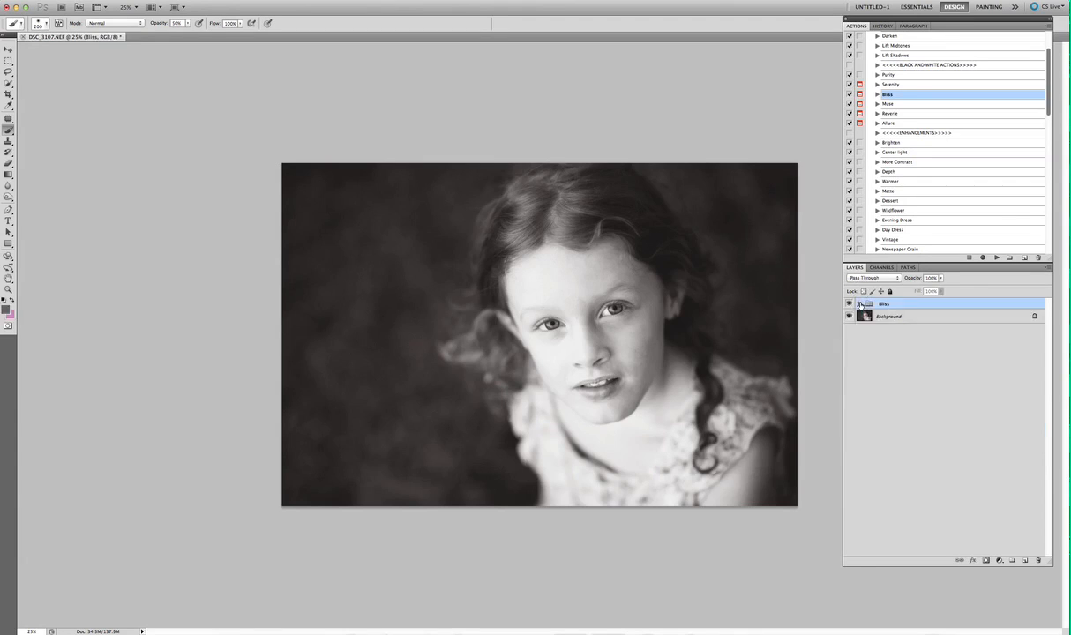
{"action": "key", "text": "Delete"}
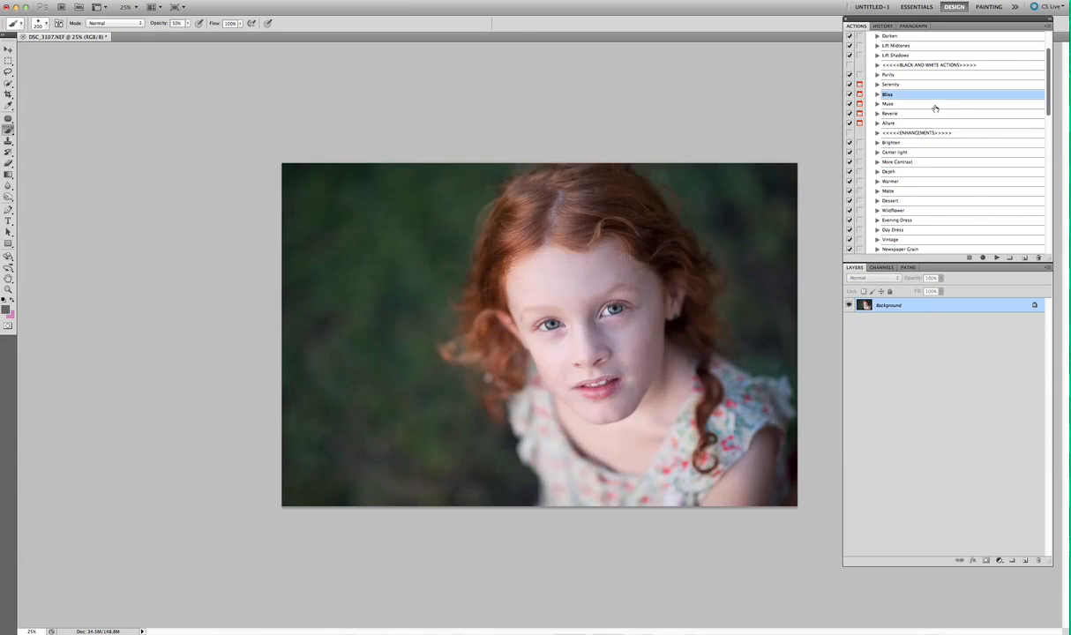
Step: Run the Muse black-and-white action on the portrait and expand its layer group
{"action": "left_click", "coordinate": [887, 103]}
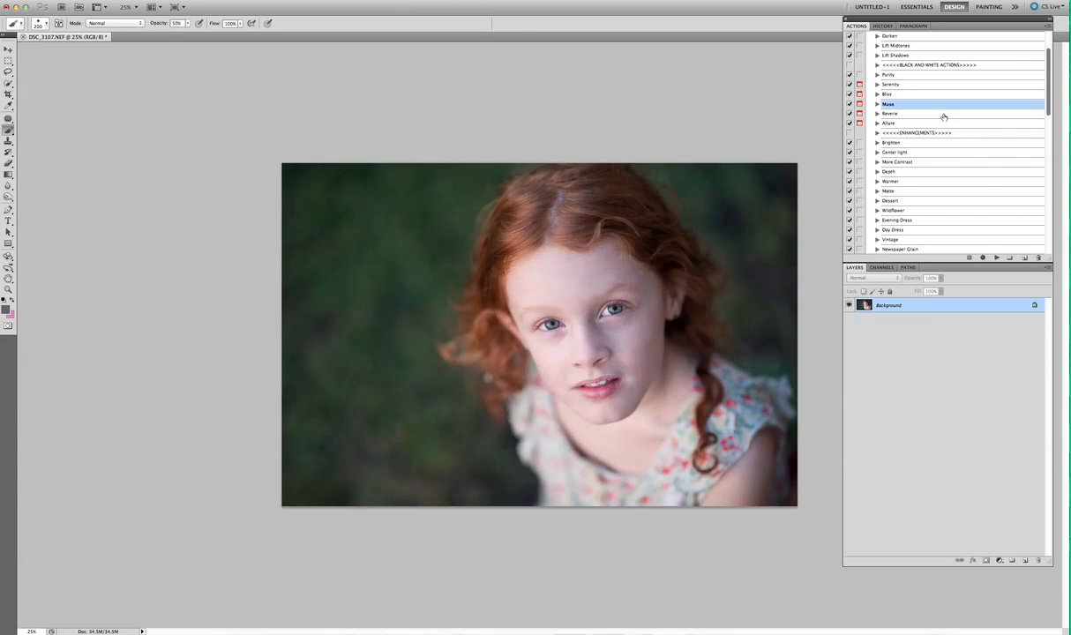
{"action": "left_click", "coordinate": [994, 256]}
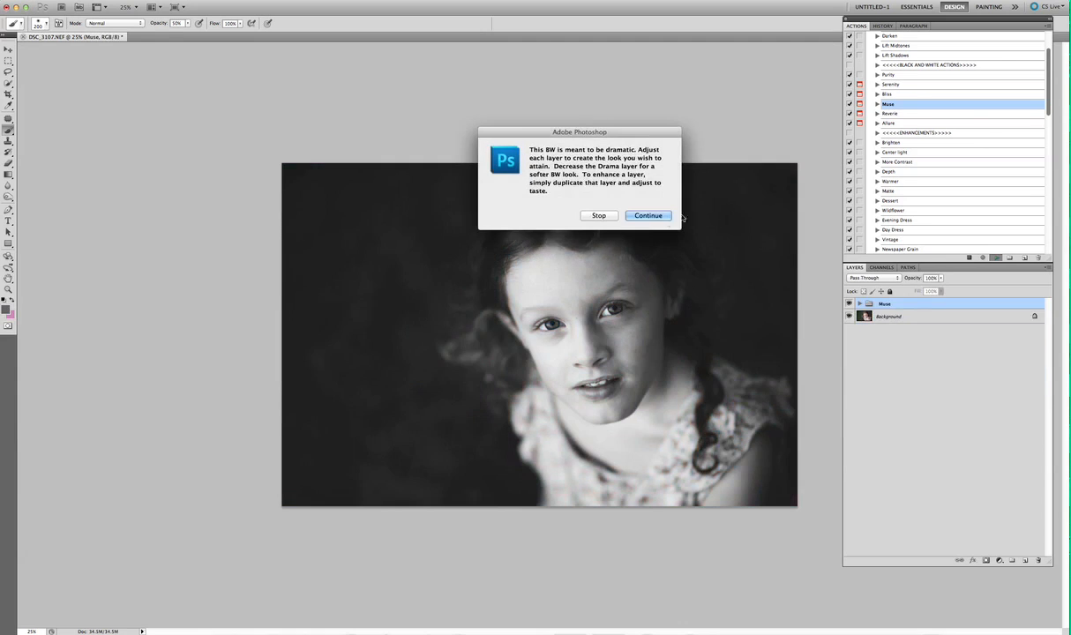
{"action": "left_click", "coordinate": [648, 215]}
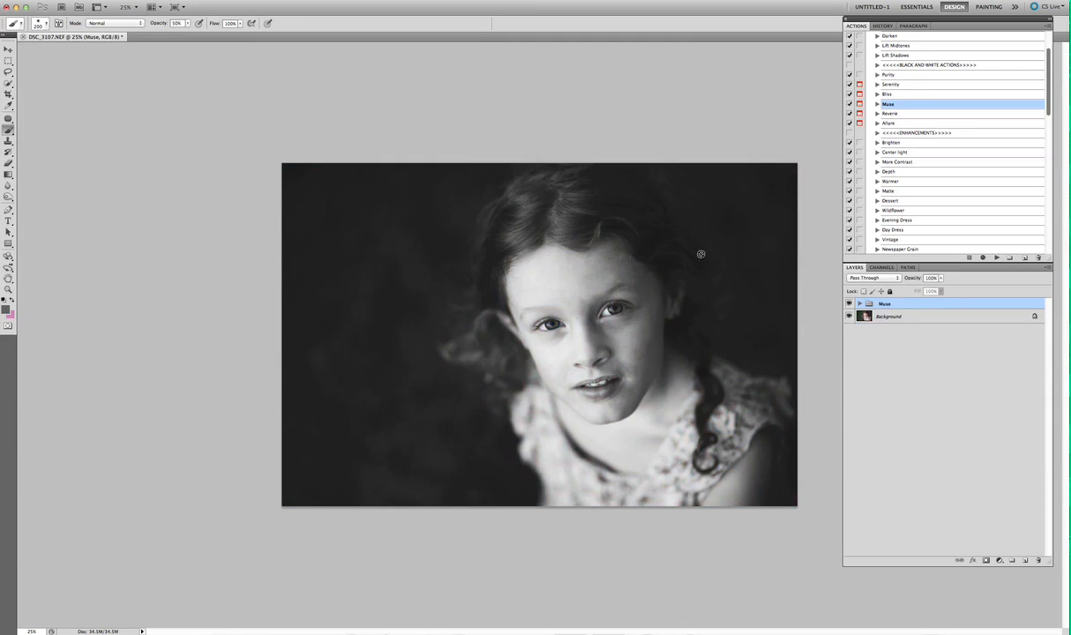
{"action": "left_click", "coordinate": [860, 304]}
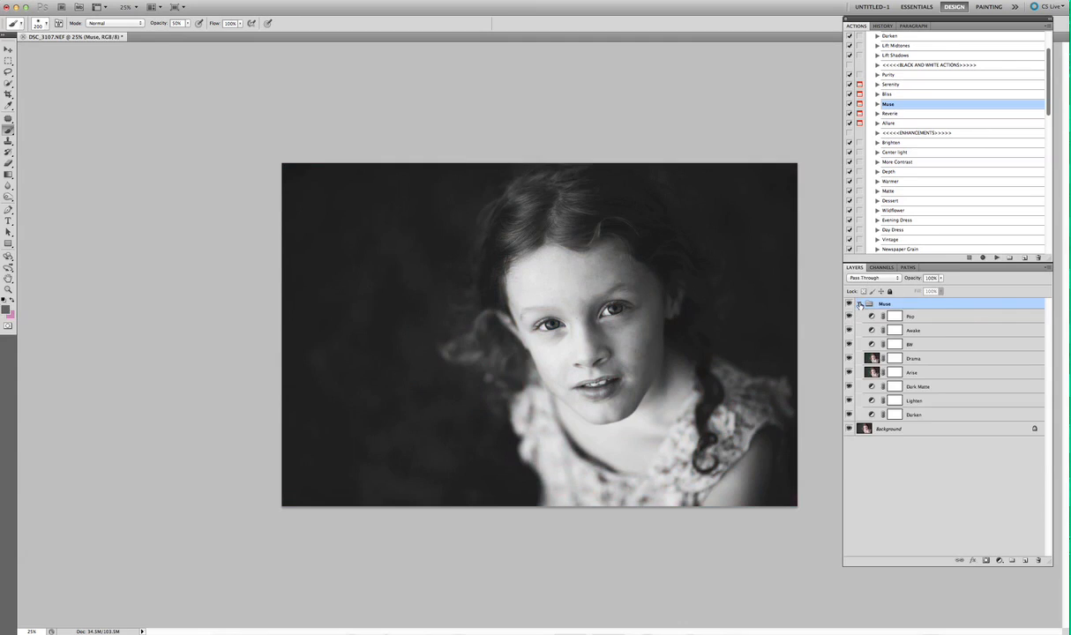
Step: Preview the Dark Matte layer off and on, and paint black on its mask over the girl's face at 100% brush opacity
{"action": "left_click", "coordinate": [920, 387]}
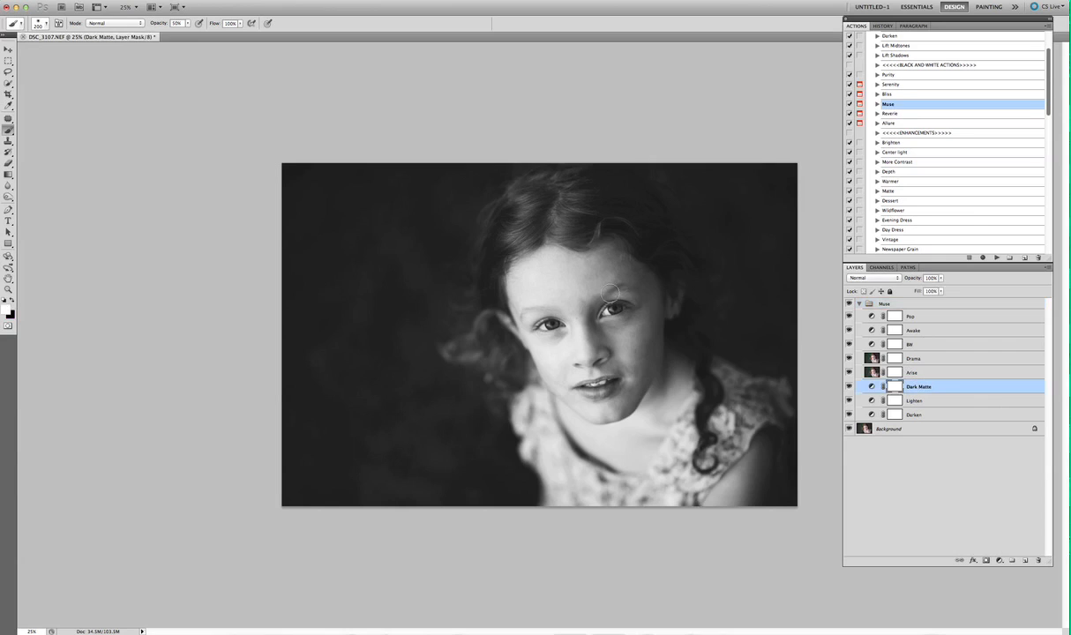
{"action": "left_click", "coordinate": [849, 387]}
{"action": "left_click", "coordinate": [848, 387]}
{"action": "left_click", "coordinate": [13, 301]}
{"action": "key", "text": "0"}
{"action": "mouse_move", "coordinate": [631, 279]}
{"action": "left_mouse_down"}
{"action": "mouse_move", "coordinate": [657, 408]}
{"action": "mouse_move", "coordinate": [632, 385]}
{"action": "mouse_move", "coordinate": [625, 322]}
{"action": "mouse_move", "coordinate": [640, 284]}
{"action": "mouse_move", "coordinate": [618, 282]}
{"action": "mouse_move", "coordinate": [631, 378]}
{"action": "mouse_move", "coordinate": [610, 412]}
{"action": "mouse_move", "coordinate": [599, 397]}
{"action": "mouse_move", "coordinate": [611, 261]}
{"action": "mouse_move", "coordinate": [646, 279]}
{"action": "mouse_move", "coordinate": [630, 357]}
{"action": "left_mouse_up"}
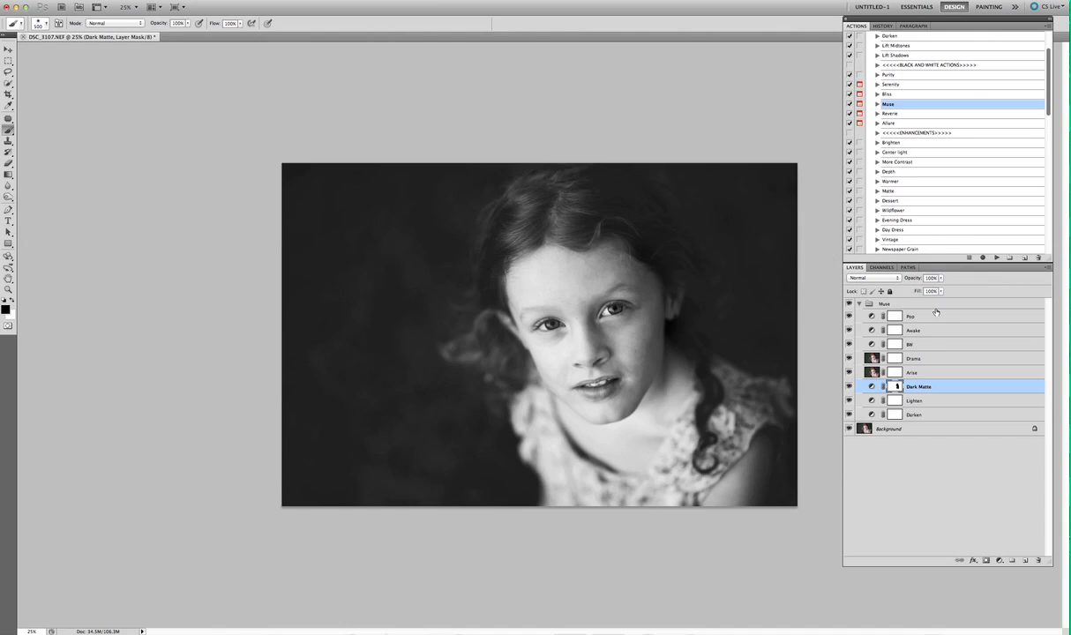
Step: Toggle the Drama layer off and on, and reduce its opacity to 33%
{"action": "left_click", "coordinate": [850, 358]}
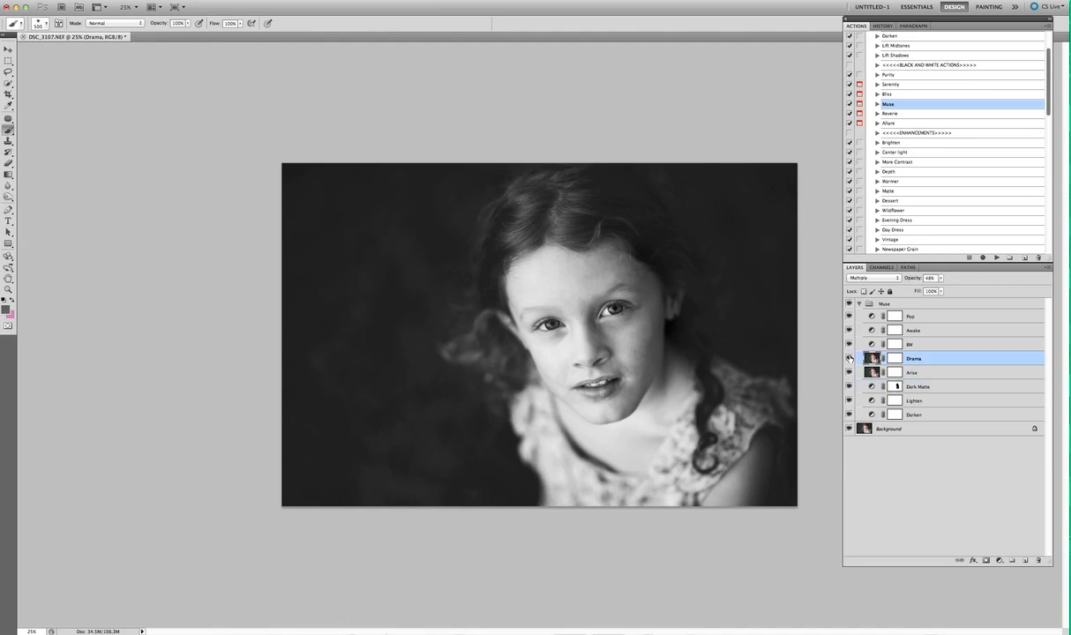
{"action": "left_click", "coordinate": [849, 358]}
{"action": "left_click", "coordinate": [850, 358]}
{"action": "left_click", "coordinate": [940, 278]}
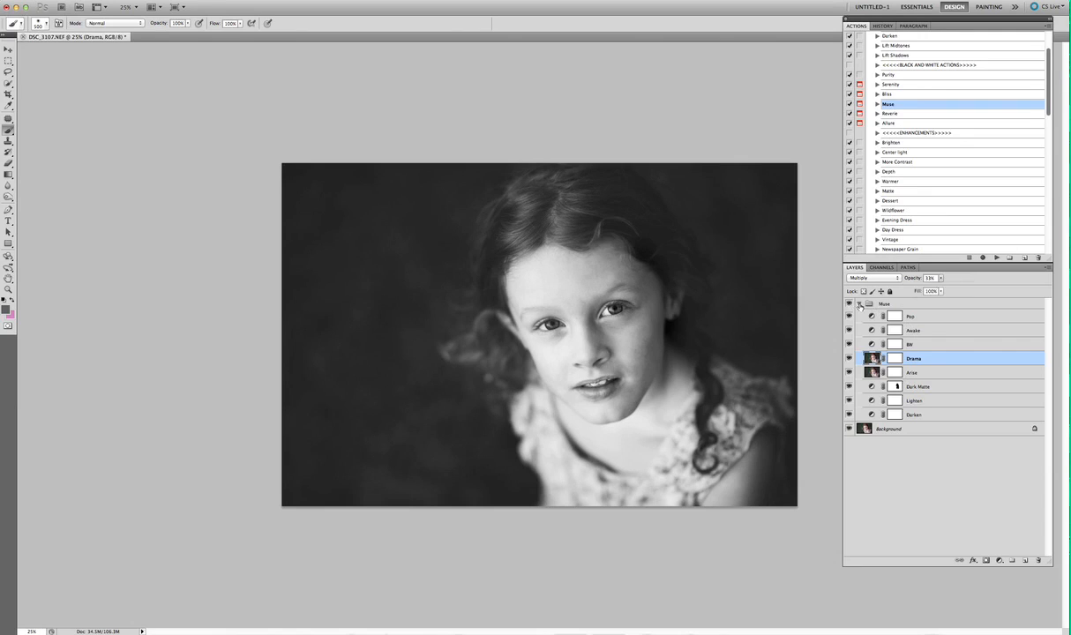
Step: Collapse the Muse group, compare the portrait with and without it, and delete the whole group
{"action": "left_click", "coordinate": [854, 304]}
{"action": "left_click", "coordinate": [849, 304]}
{"action": "left_click", "coordinate": [848, 304]}
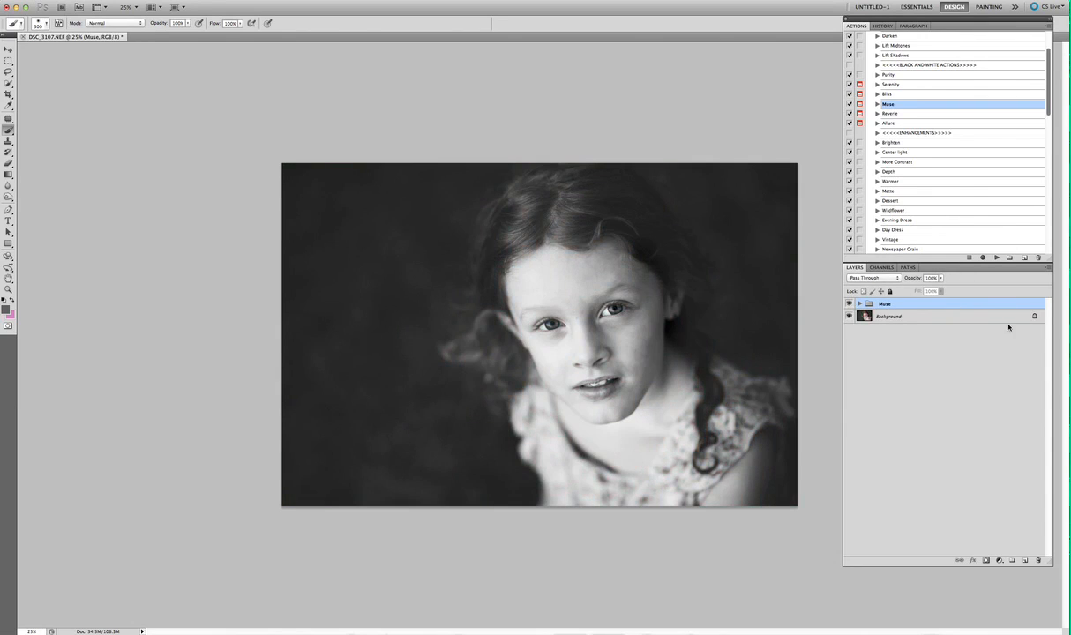
{"action": "key", "text": "Delete"}
Step: Run the Reverie black-and-white action on the portrait and expand its layer group
{"action": "left_click", "coordinate": [892, 113]}
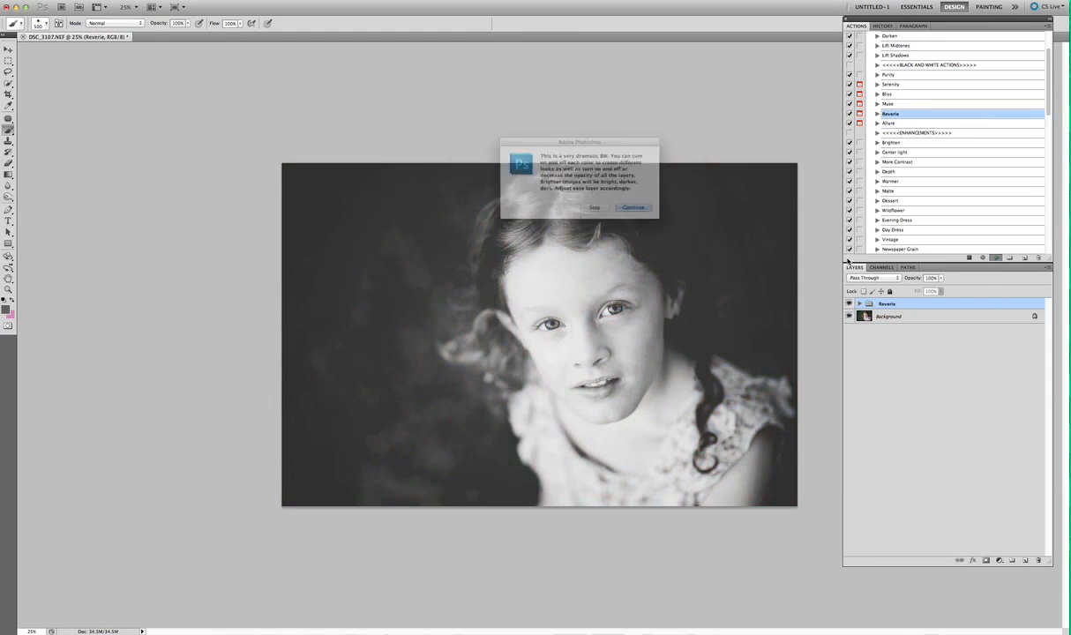
{"action": "left_click", "coordinate": [629, 208]}
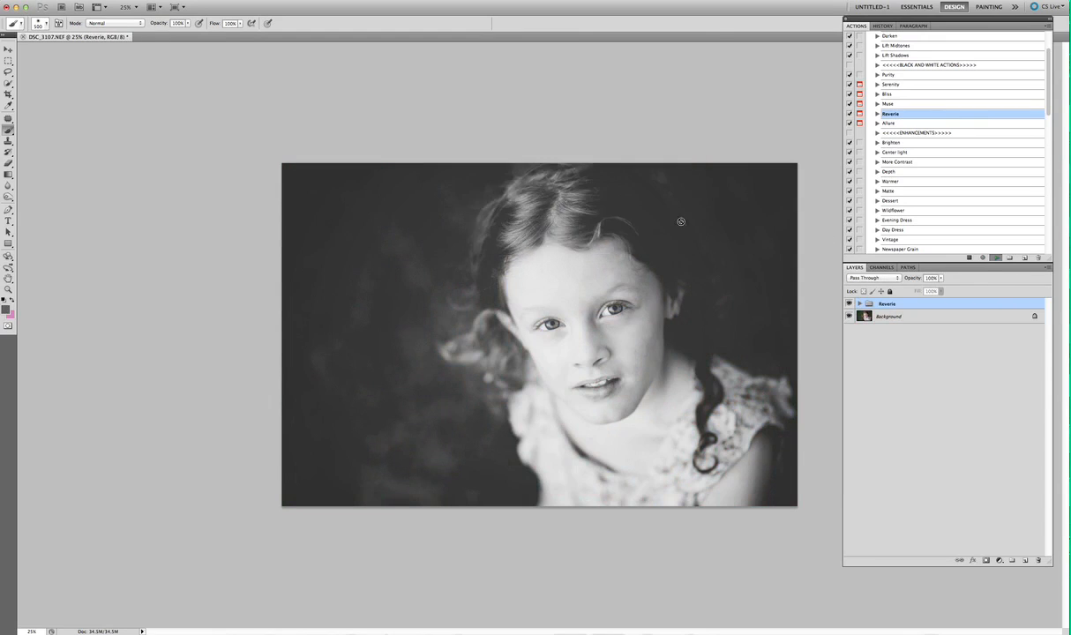
{"action": "left_click", "coordinate": [859, 305]}
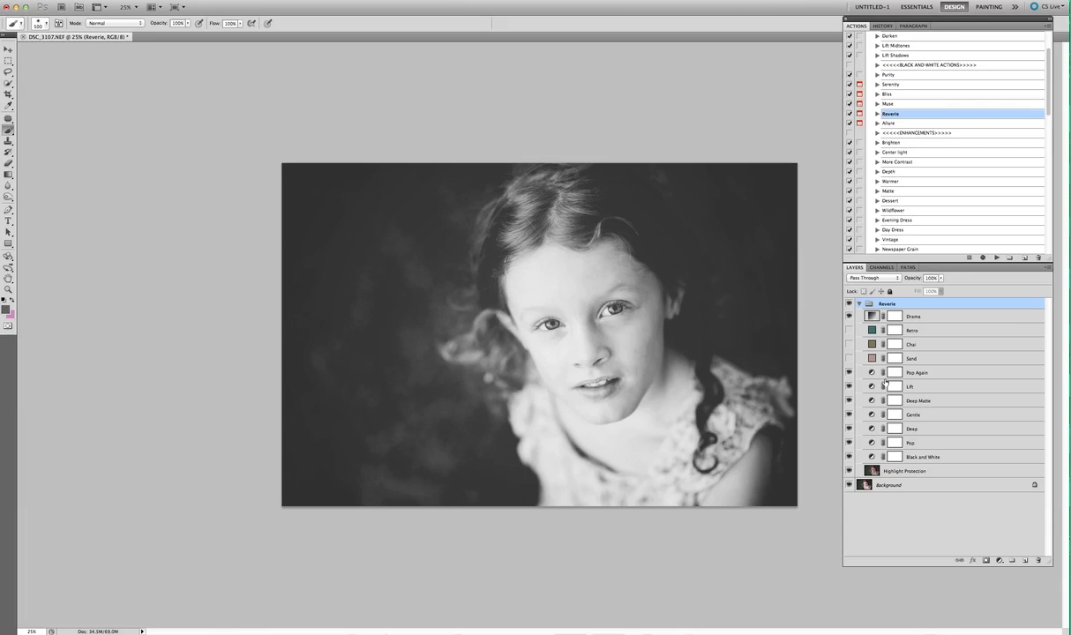
Step: Hide the Pop Again layer in the Reverie group and toggle the Pop layer off and on
{"action": "left_click", "coordinate": [849, 372]}
{"action": "left_click", "coordinate": [848, 442]}
{"action": "left_click", "coordinate": [850, 443]}
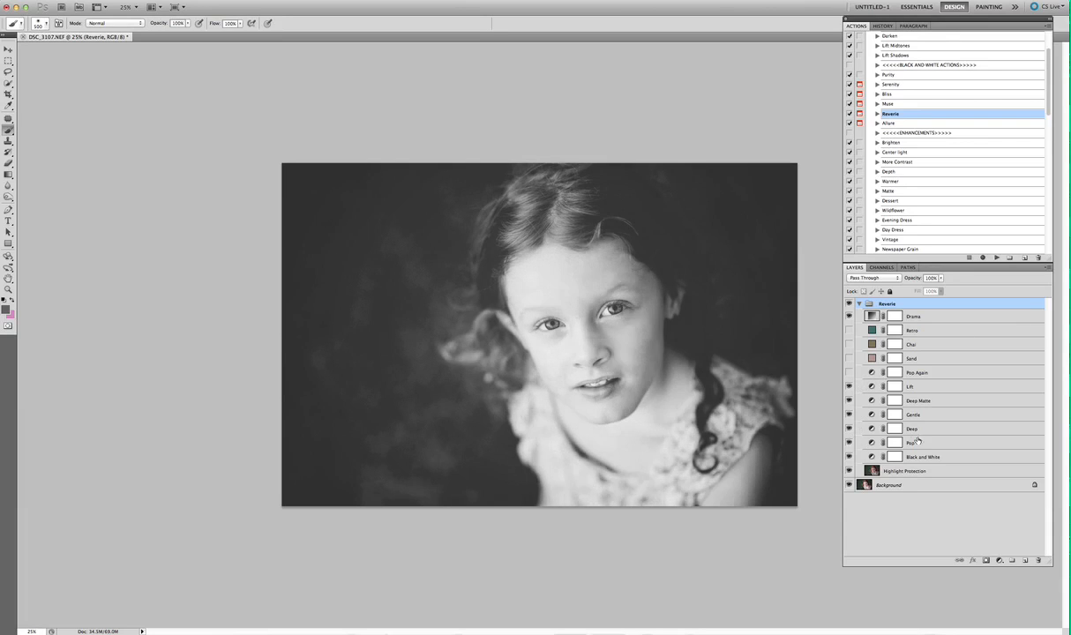
Step: Set the Reverie group's Pop layer to 30% opacity and make its mask active with the brush at 100% opacity
{"action": "left_click_drag", "start_coordinate": [926, 438], "coordinate": [930, 429]}
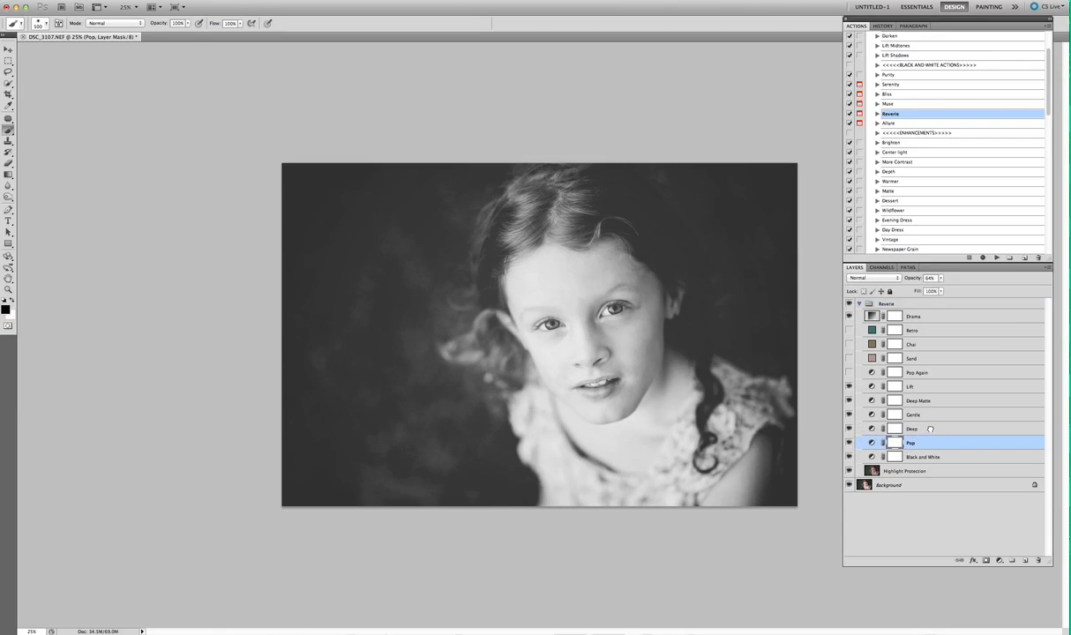
{"action": "key", "text": "alt+bracketright"}
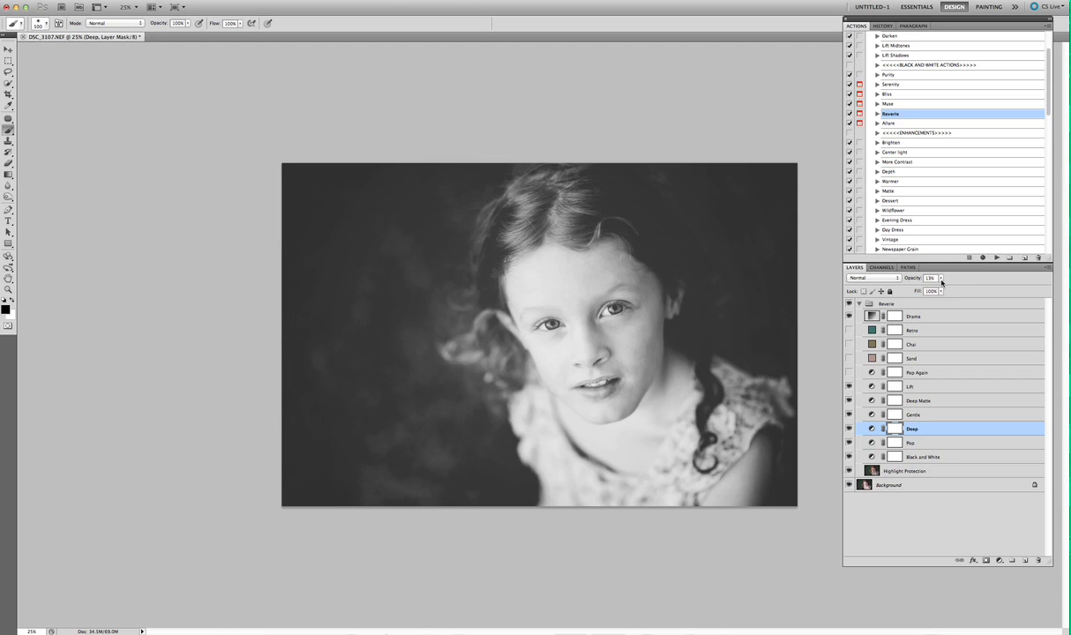
{"action": "left_click", "coordinate": [918, 443]}
{"action": "left_click", "coordinate": [942, 279]}
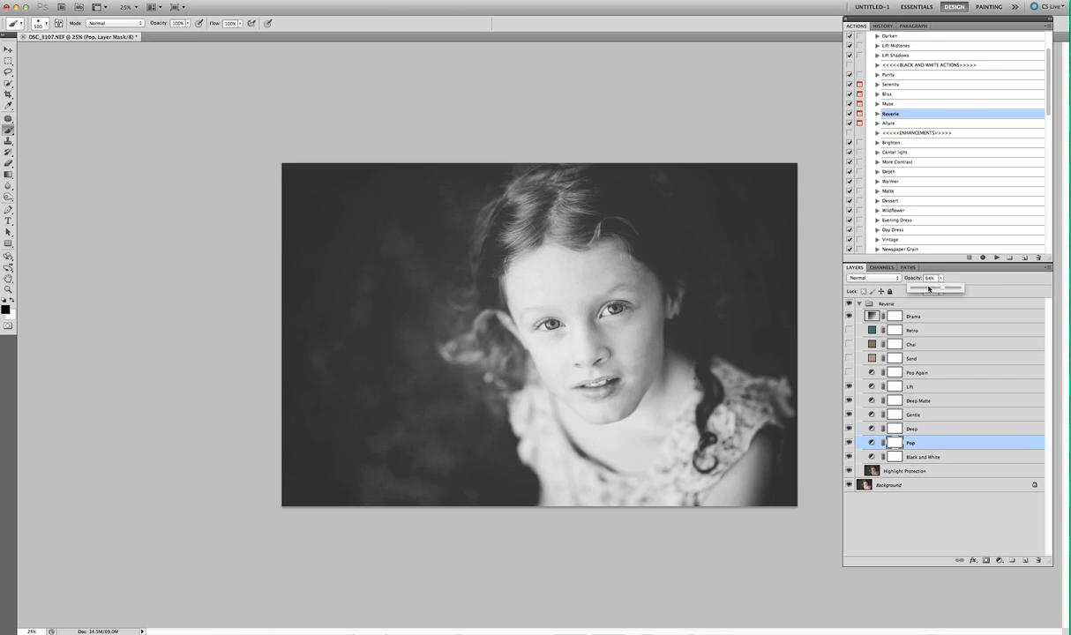
{"action": "left_click", "coordinate": [928, 289]}
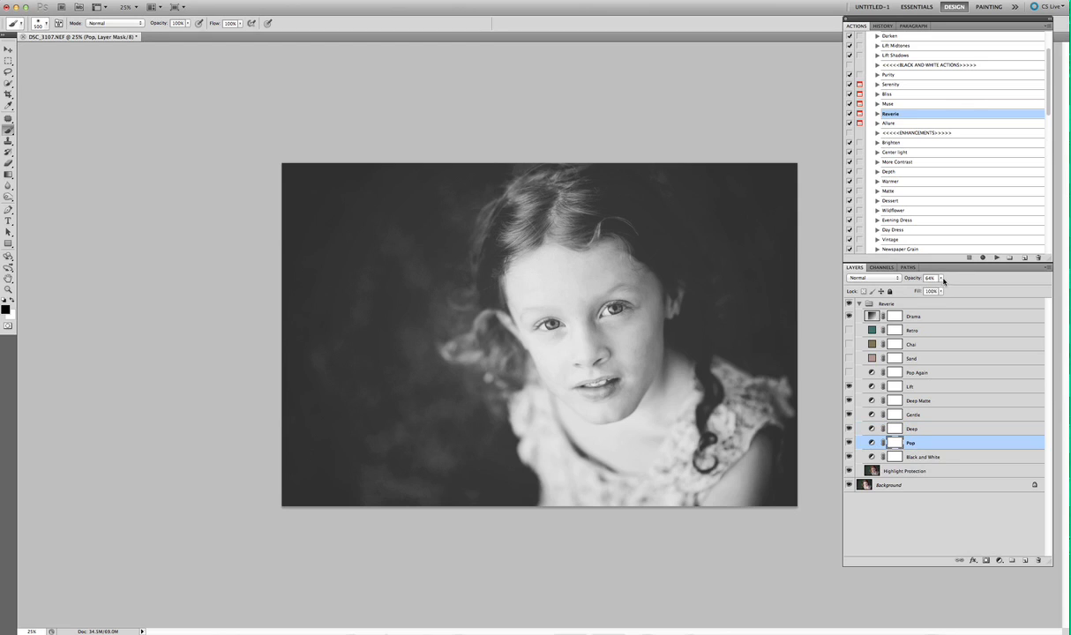
{"action": "left_click", "coordinate": [942, 280]}
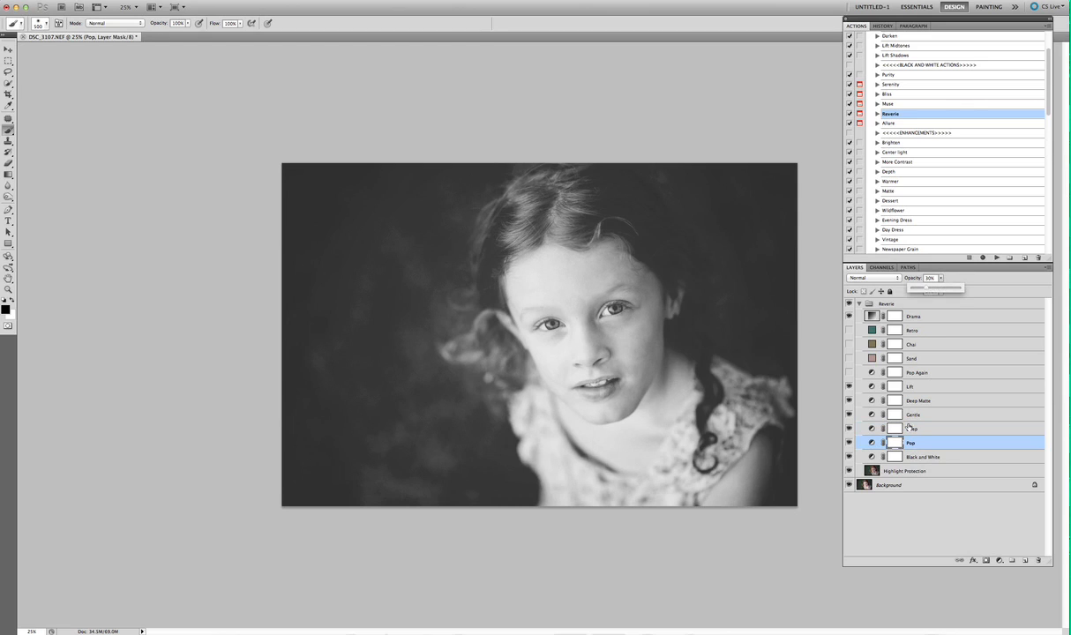
{"action": "left_click", "coordinate": [895, 442]}
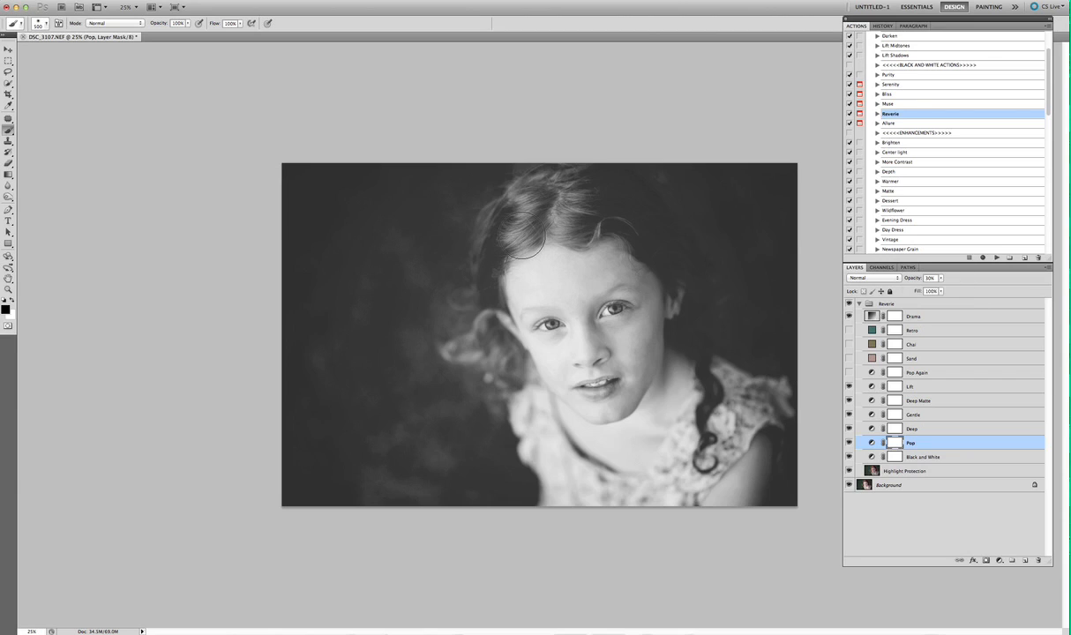
{"action": "key", "text": "0"}
Step: Collapse the Reverie group and delete it from the portrait
{"action": "left_click", "coordinate": [860, 304]}
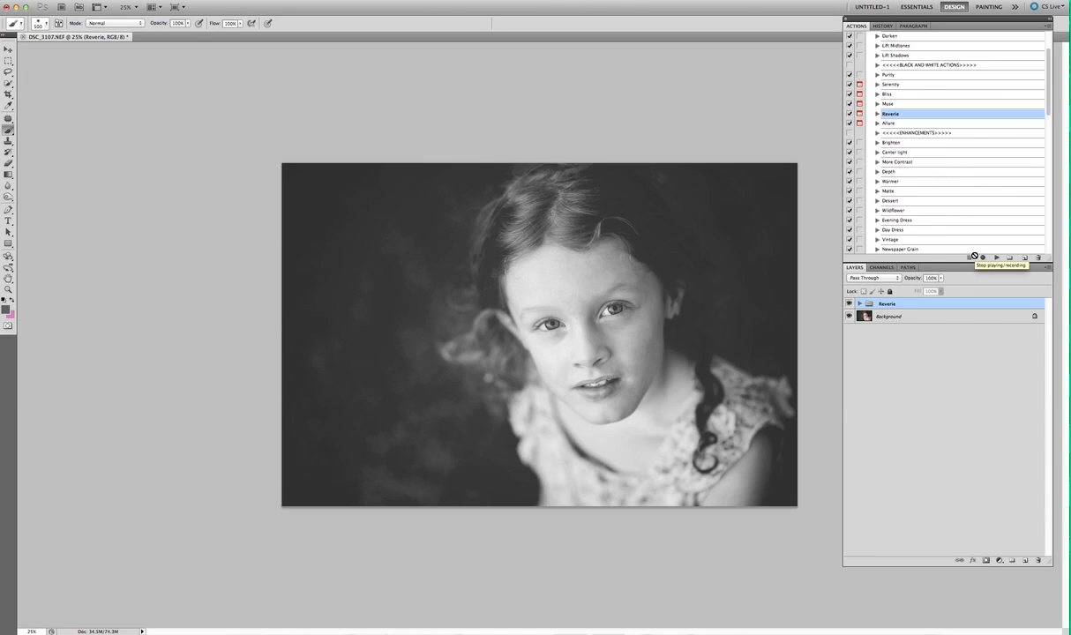
{"action": "key", "text": "BackSpace"}
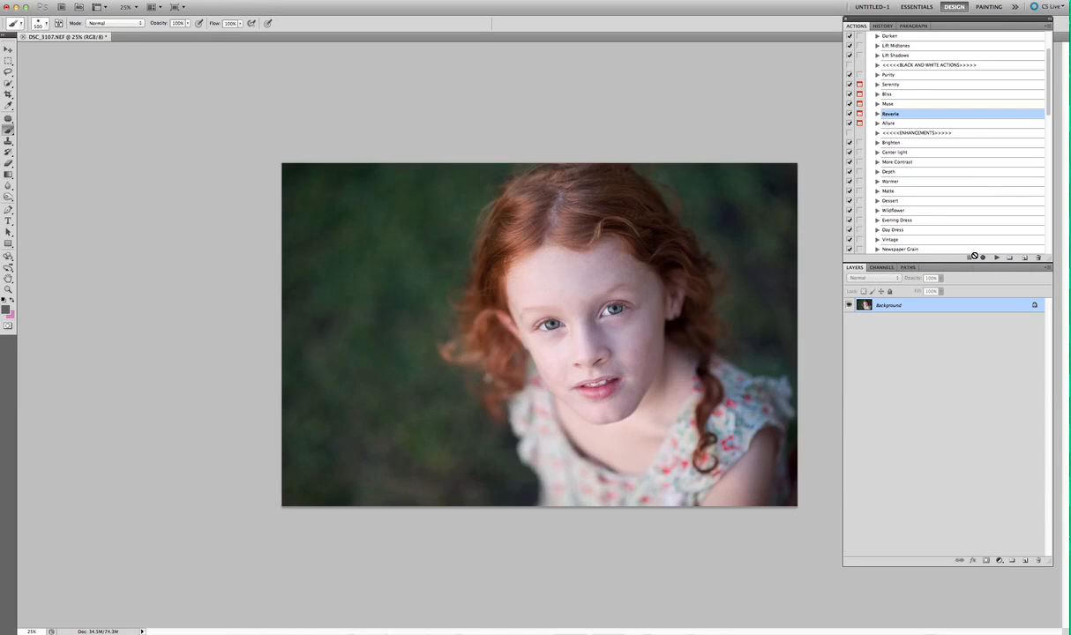
Step: Run the Allure black-and-white action, dismiss its message and expand its layer group
{"action": "left_click", "coordinate": [896, 123]}
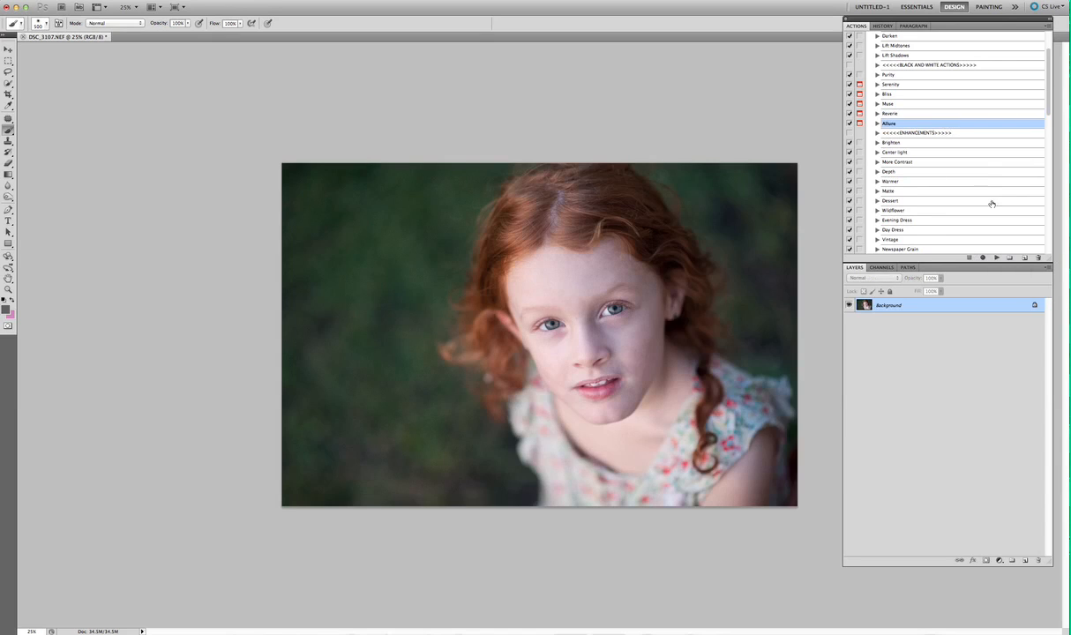
{"action": "left_click", "coordinate": [995, 257]}
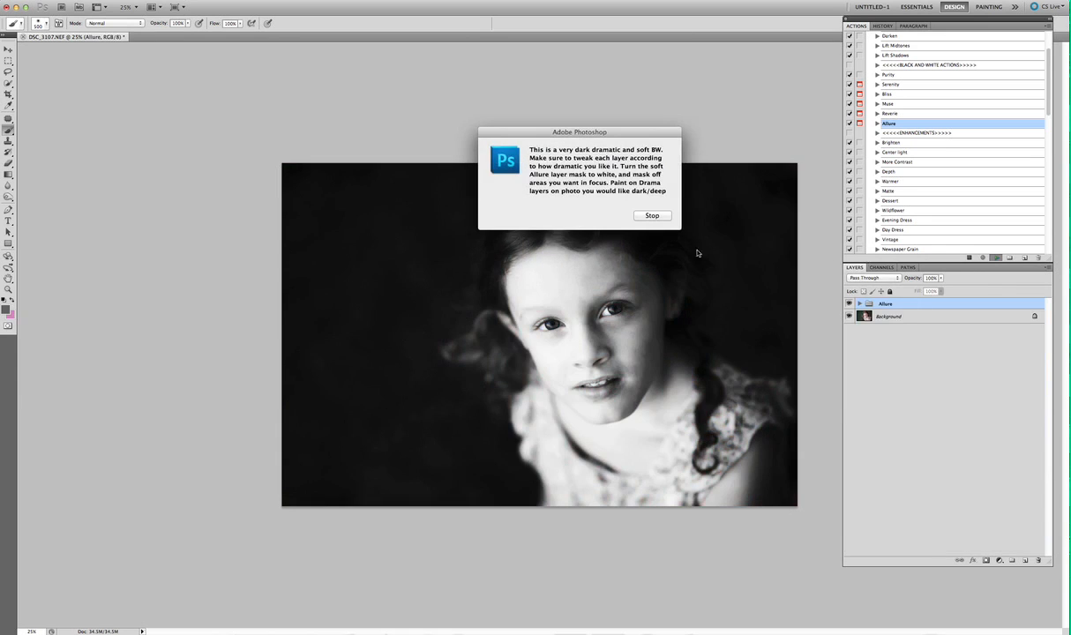
{"action": "left_click", "coordinate": [652, 216]}
{"action": "left_click", "coordinate": [862, 303]}
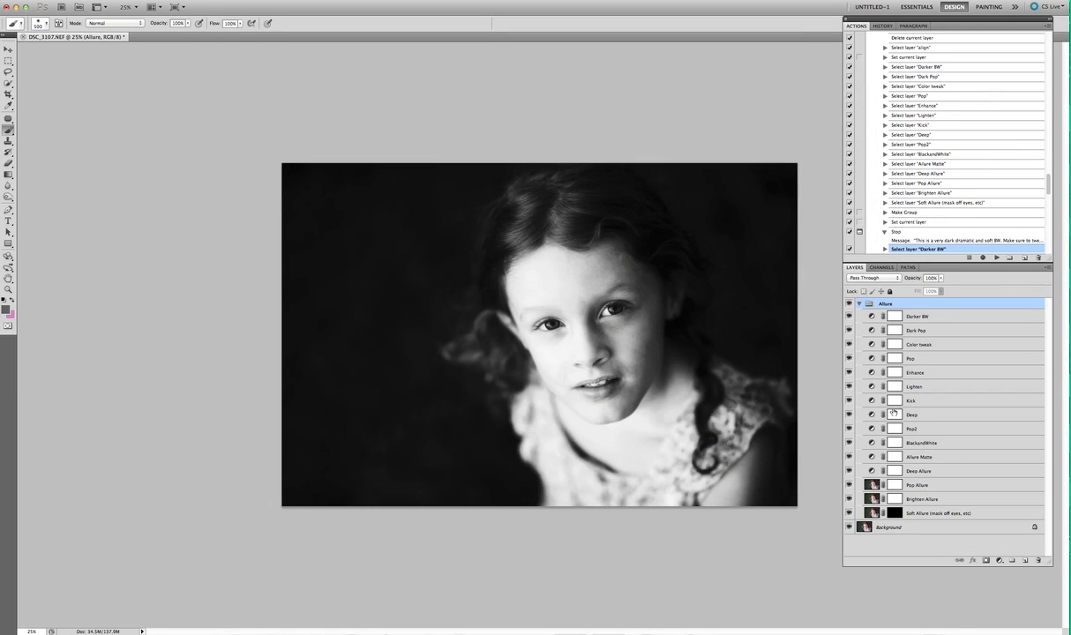
Step: Toggle the Deep Allure and Allure Matte layers off and on to compare their effects on the portrait
{"action": "left_click", "coordinate": [848, 471]}
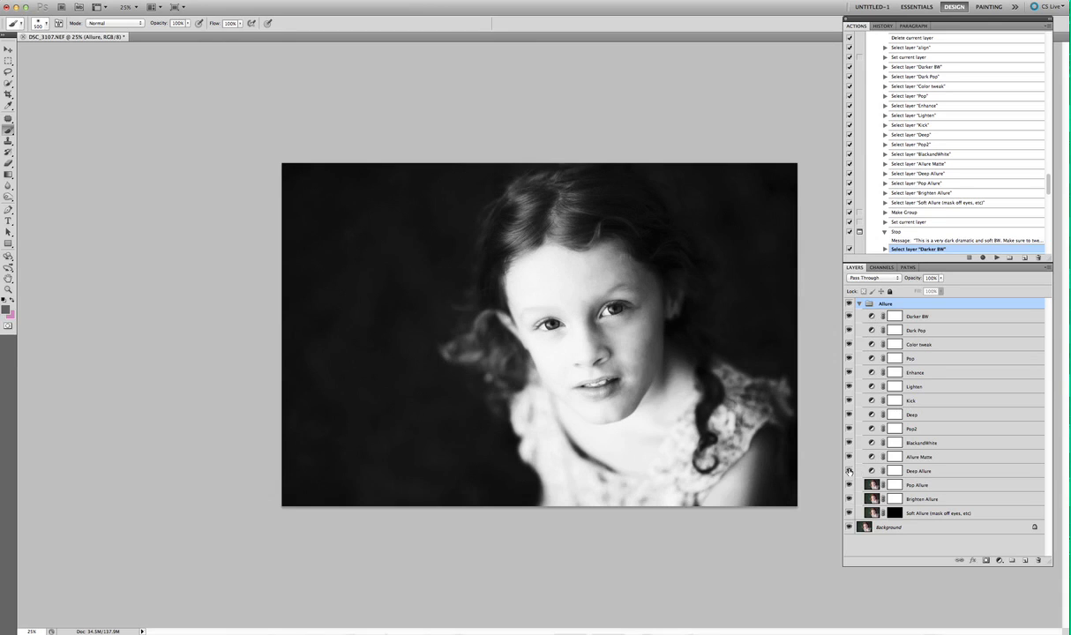
{"action": "left_click", "coordinate": [849, 471]}
{"action": "left_click", "coordinate": [895, 471]}
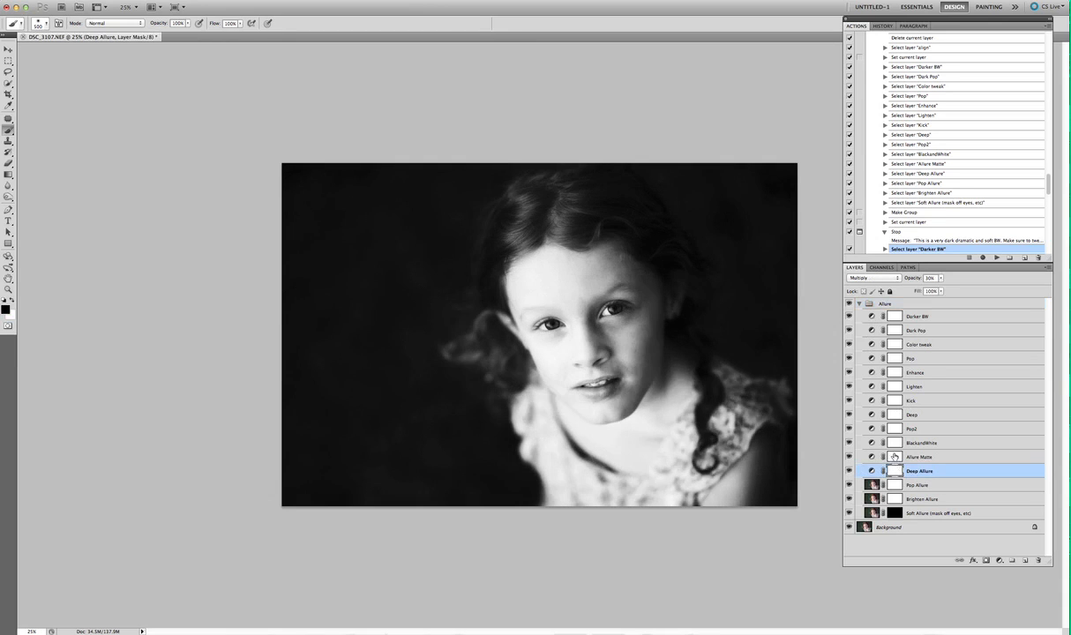
{"action": "left_click", "coordinate": [859, 456]}
{"action": "left_click", "coordinate": [851, 456]}
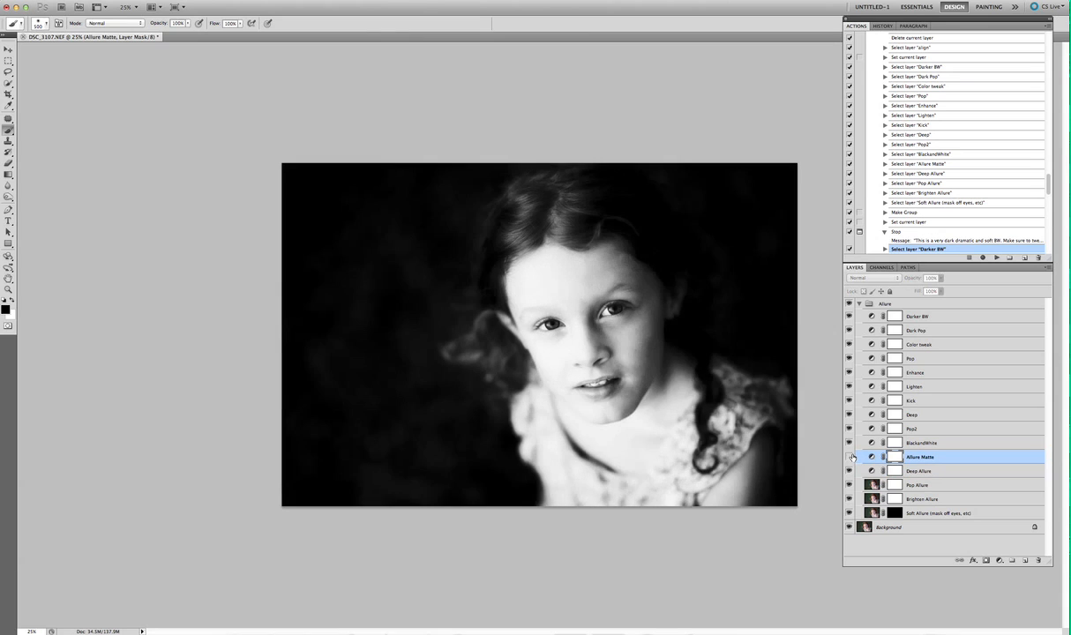
{"action": "left_click", "coordinate": [852, 456]}
Step: Paint black on the Deep Allure mask over the girl's face at 40% brush opacity
{"action": "left_click", "coordinate": [897, 471]}
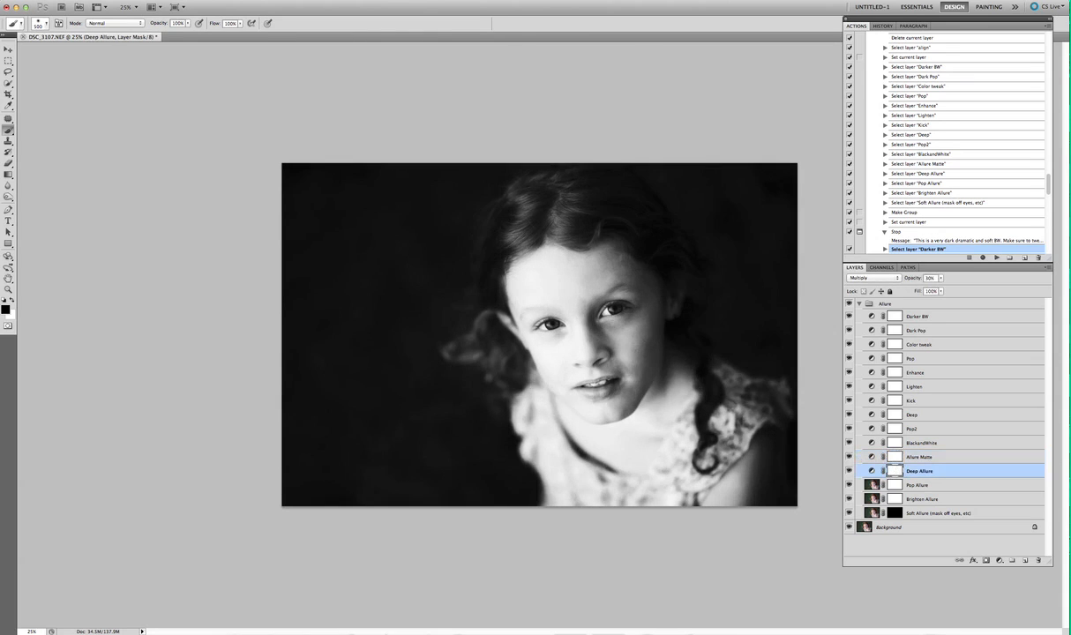
{"action": "key", "text": "4"}
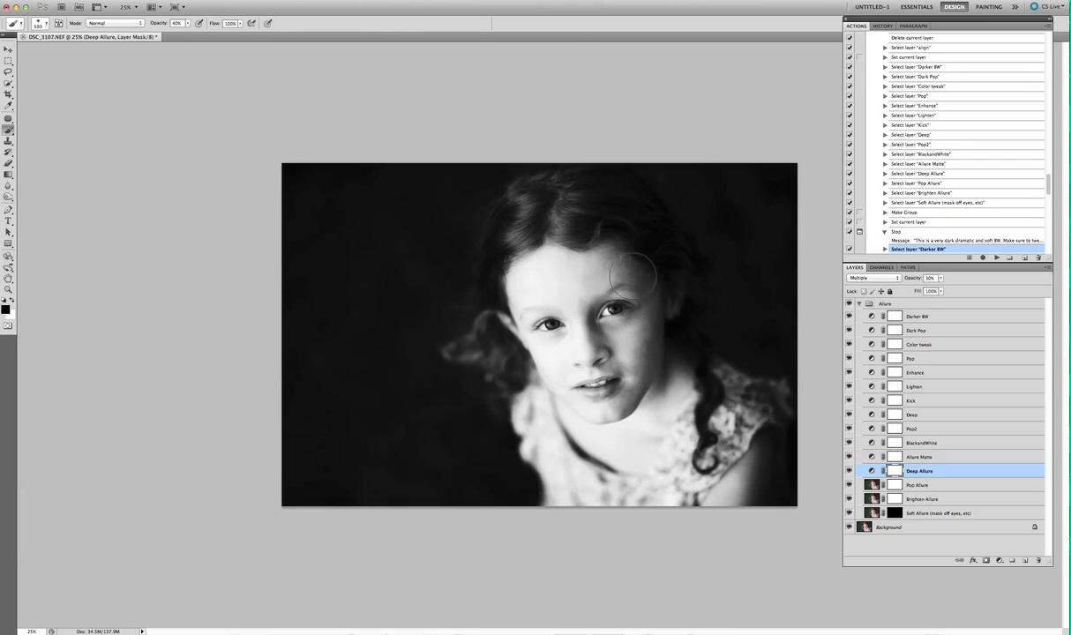
{"action": "left_click_drag", "start_coordinate": [612, 353], "coordinate": [589, 339]}
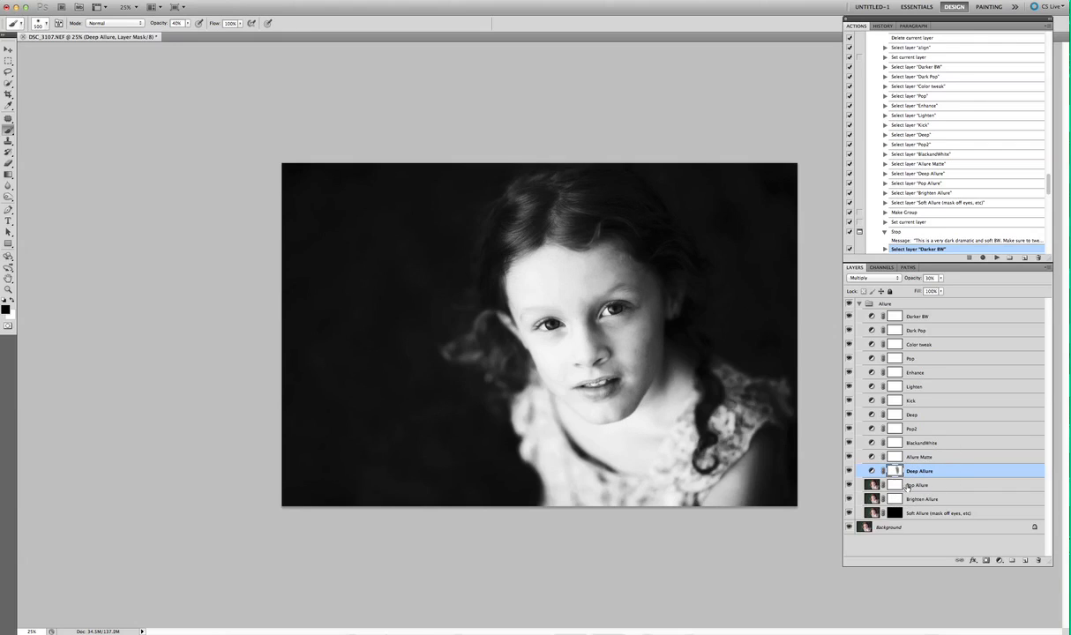
Step: Compare the portrait with and without the Pop Allure layer, leaving the layer hidden
{"action": "left_click", "coordinate": [910, 486]}
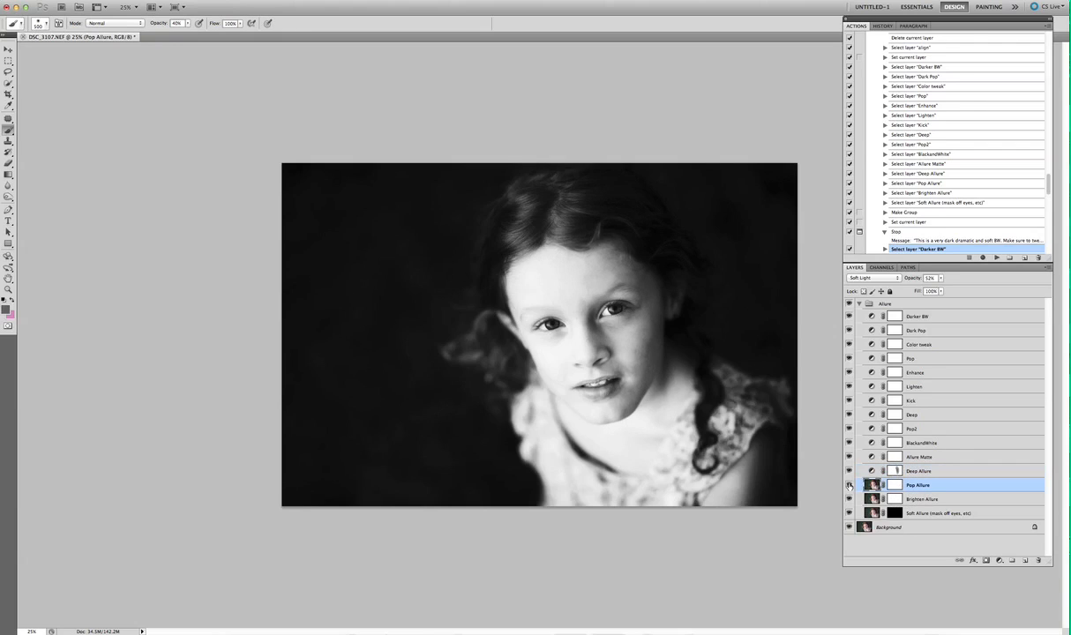
{"action": "left_click", "coordinate": [849, 486]}
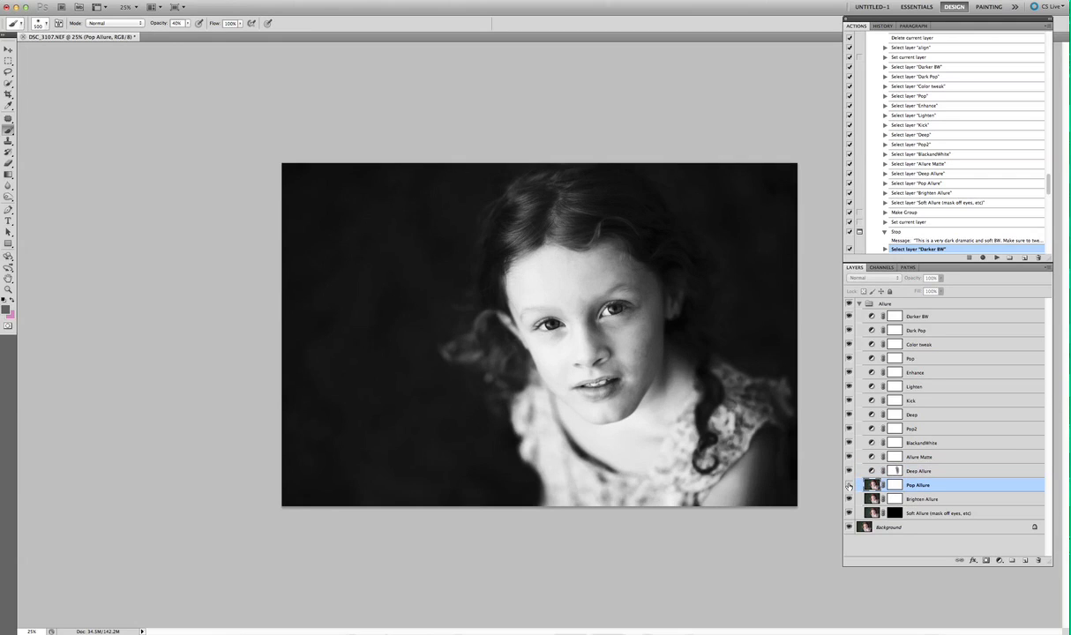
{"action": "left_click", "coordinate": [848, 485]}
Step: Brush black on the Lighten layer's mask at 40% brush opacity and hide the Allure group's Pop layer
{"action": "left_click", "coordinate": [924, 391]}
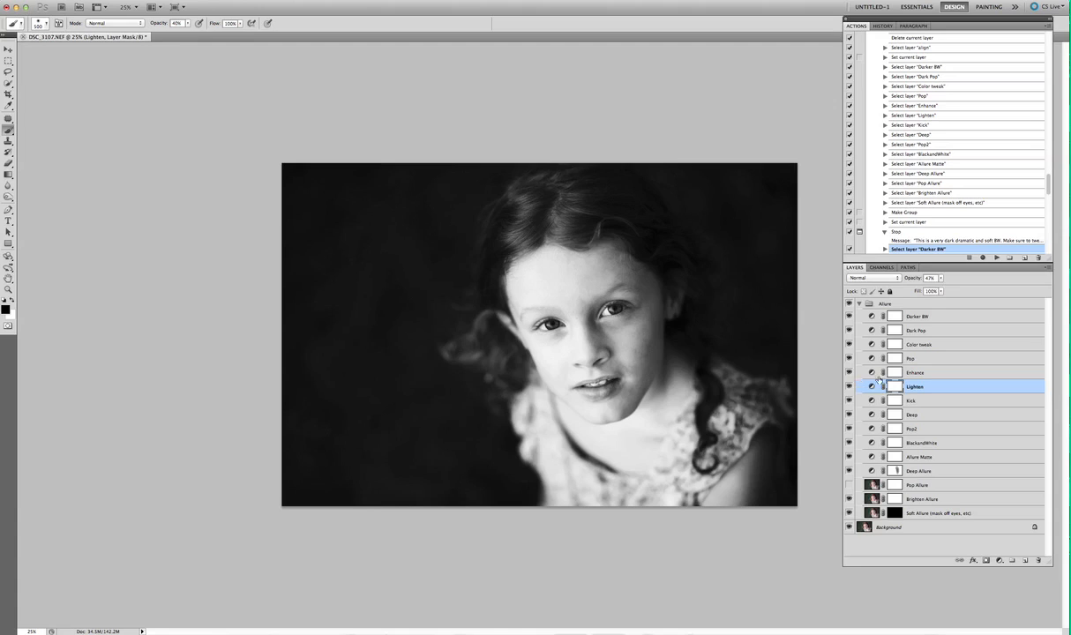
{"action": "mouse_move", "coordinate": [895, 388]}
{"action": "left_mouse_down"}
{"action": "mouse_move", "coordinate": [849, 371]}
{"action": "mouse_move", "coordinate": [644, 348]}
{"action": "mouse_move", "coordinate": [897, 385]}
{"action": "mouse_move", "coordinate": [853, 371]}
{"action": "left_mouse_up"}
{"action": "left_click", "coordinate": [917, 358]}
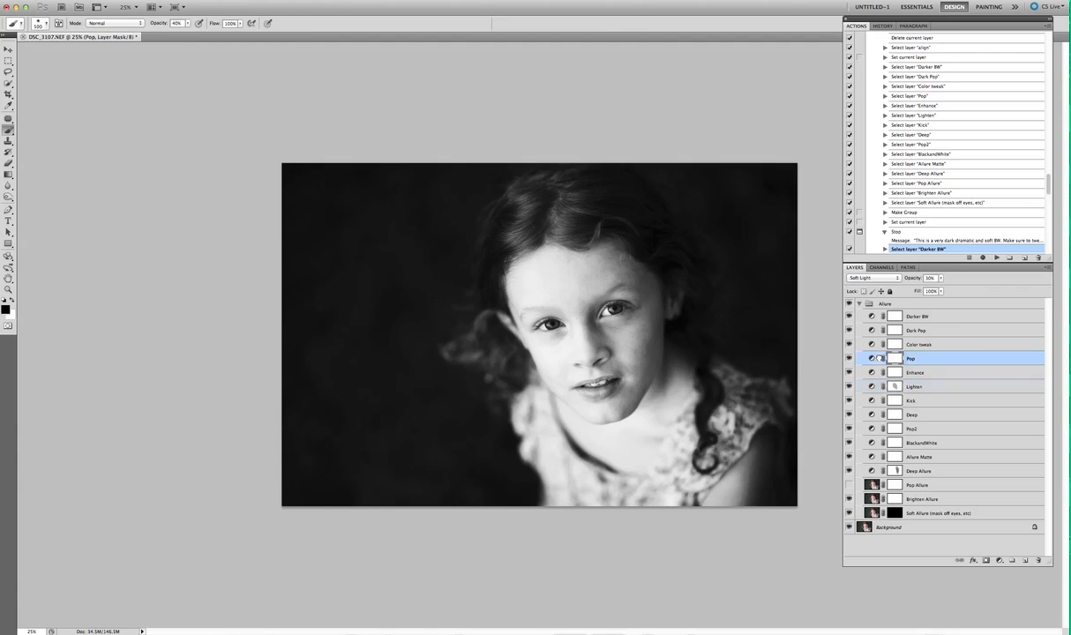
{"action": "left_click", "coordinate": [849, 358]}
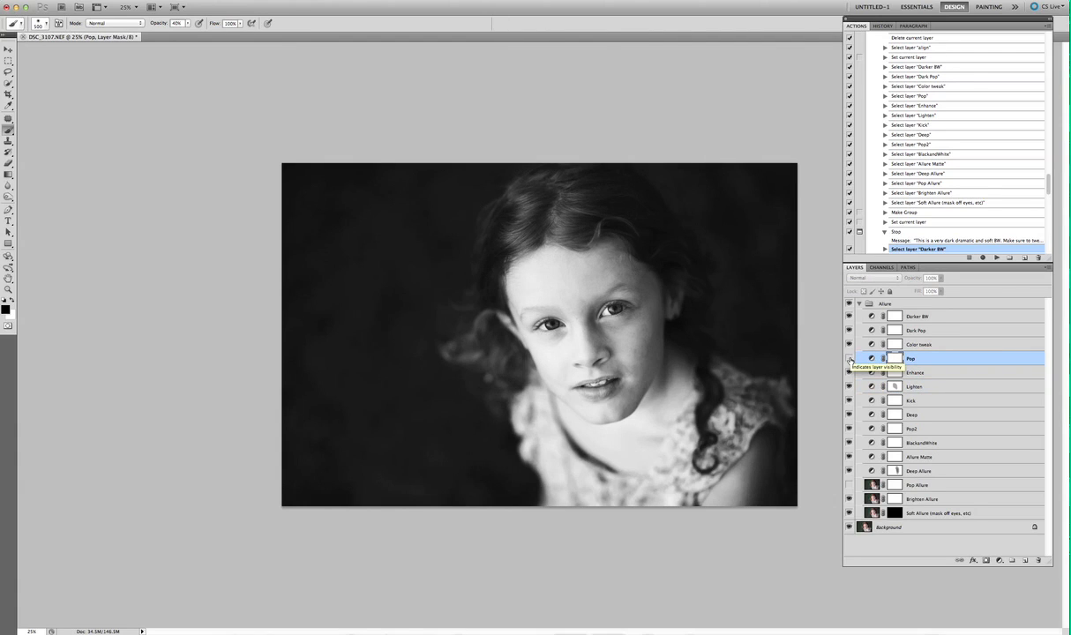
Step: Compare the portrait with and without Brighten Allure, and paint black over the girl's face on its mask at 40% brush opacity
{"action": "left_click", "coordinate": [923, 500]}
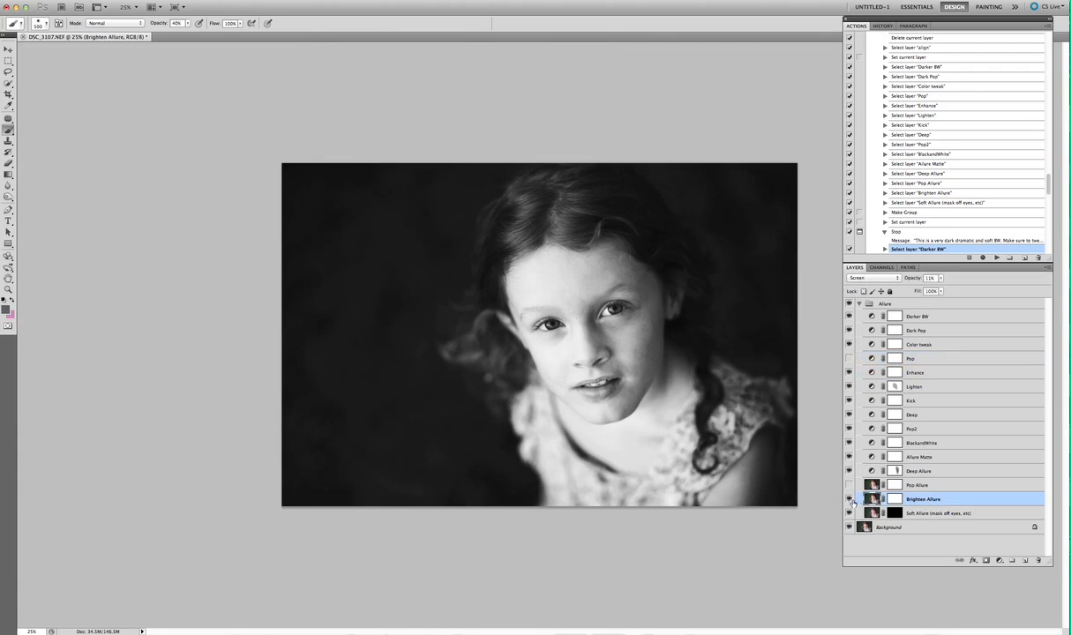
{"action": "left_click", "coordinate": [850, 501]}
{"action": "left_click", "coordinate": [849, 501]}
{"action": "left_click", "coordinate": [893, 500]}
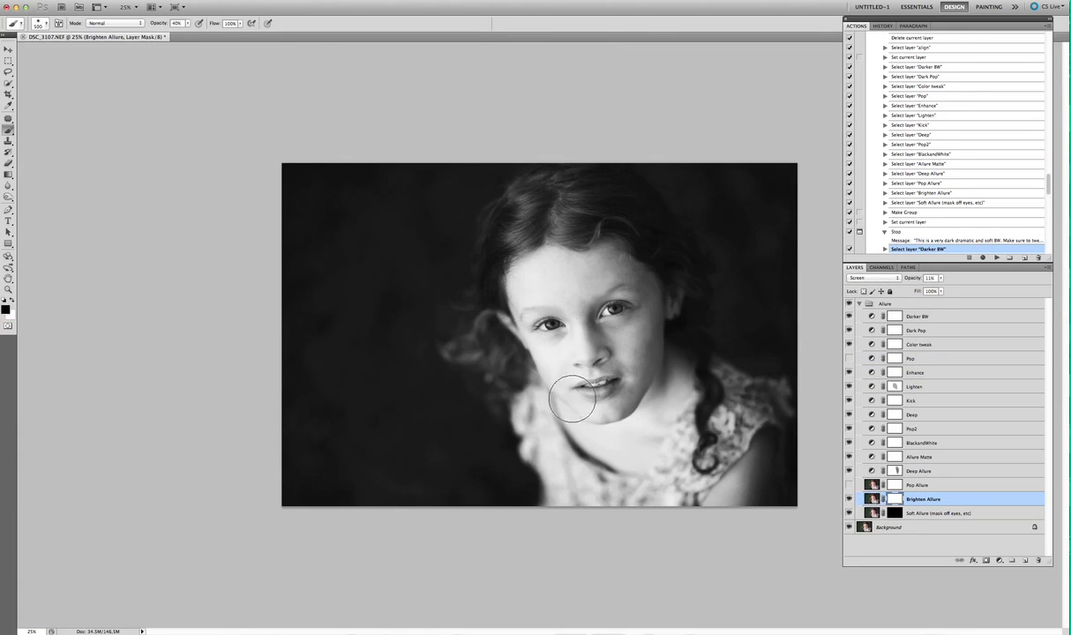
{"action": "mouse_move", "coordinate": [530, 301]}
{"action": "left_mouse_down"}
{"action": "mouse_move", "coordinate": [532, 352]}
{"action": "mouse_move", "coordinate": [580, 415]}
{"action": "left_mouse_up"}
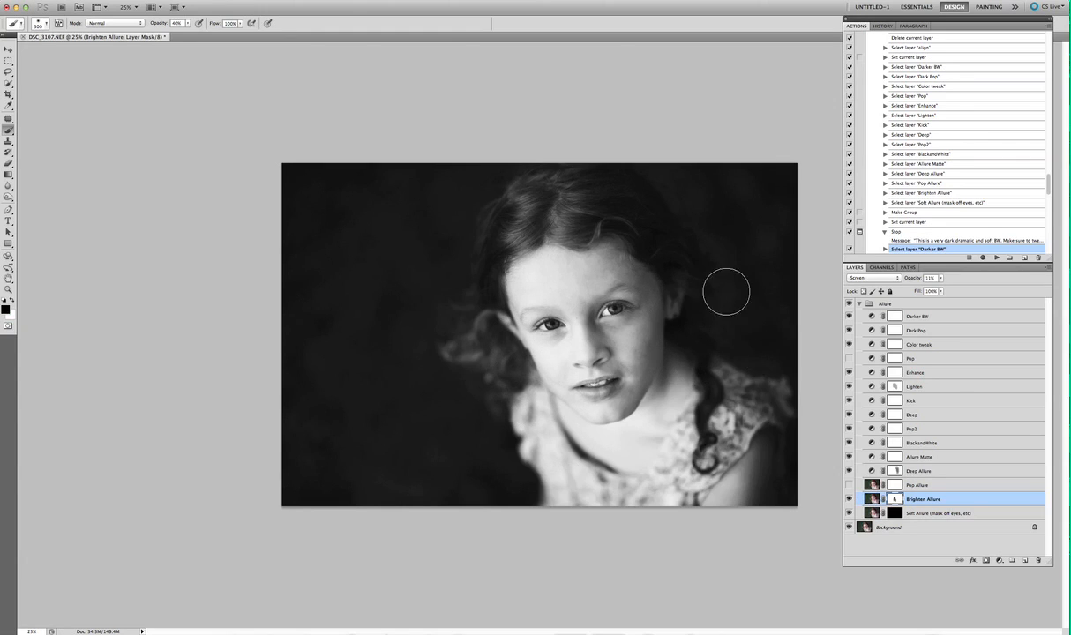
Step: Paint white on the Soft Allure layer's mask around the girl's face using a 900 px brush at 70% opacity
{"action": "left_click", "coordinate": [897, 513]}
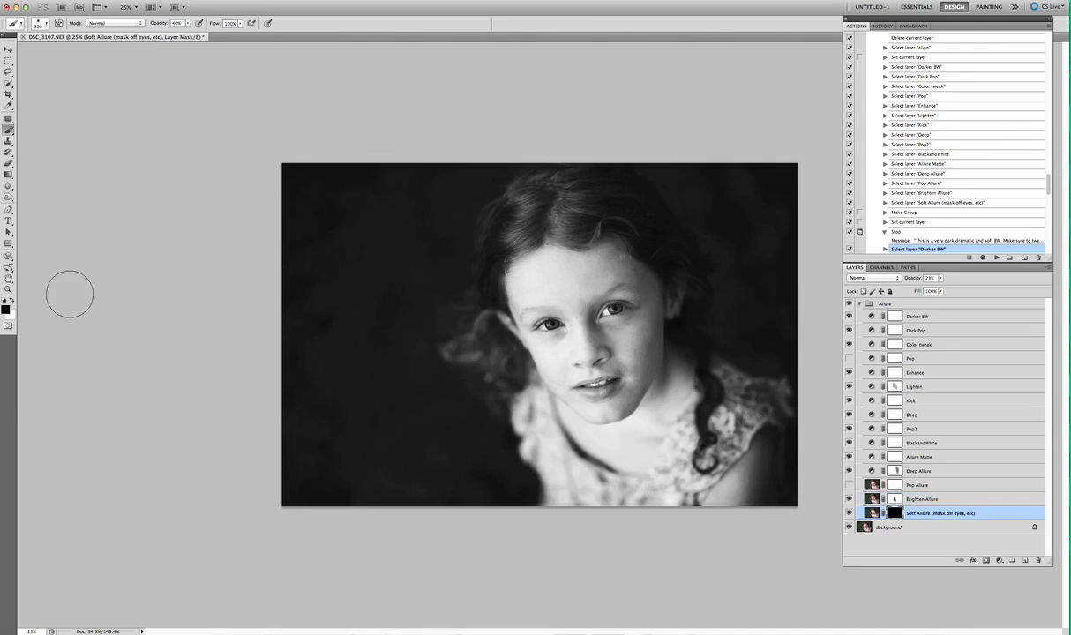
{"action": "key", "text": "shift+Tab"}
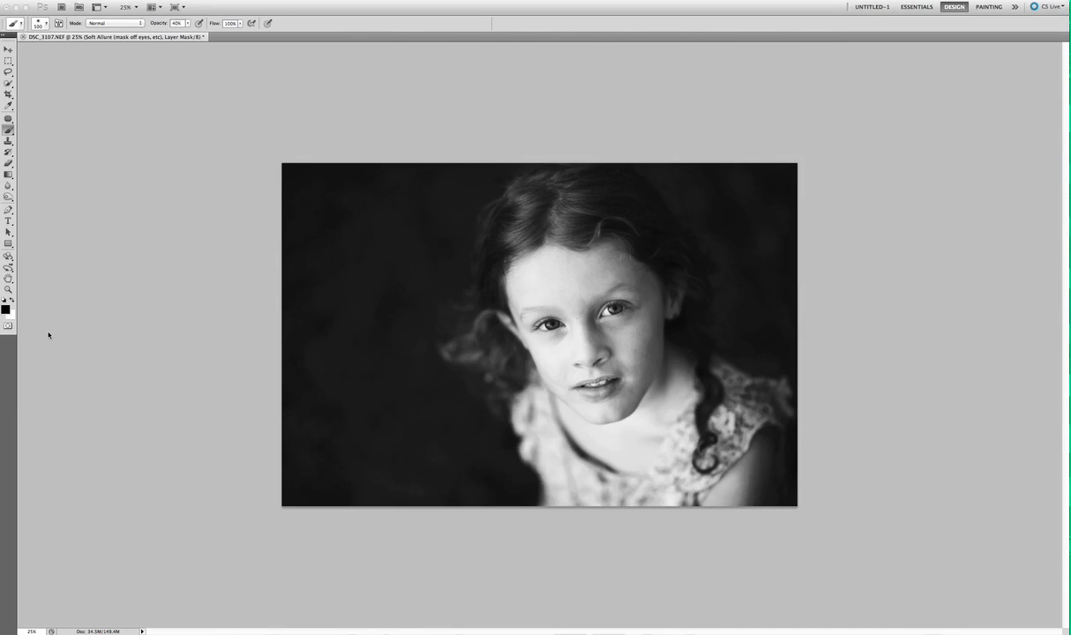
{"action": "key", "text": "shift+Tab"}
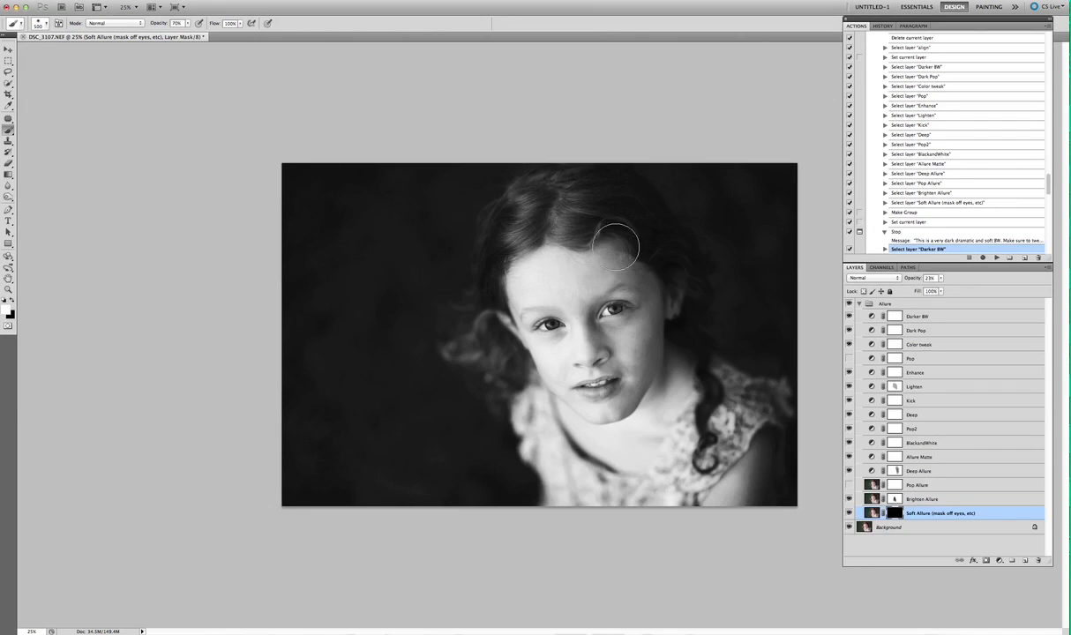
{"action": "key", "text": "7"}
{"action": "key", "text": "bracketright"}
{"action": "key", "text": "bracketright"}
{"action": "key", "text": "bracketright"}
{"action": "key", "text": "bracketright"}
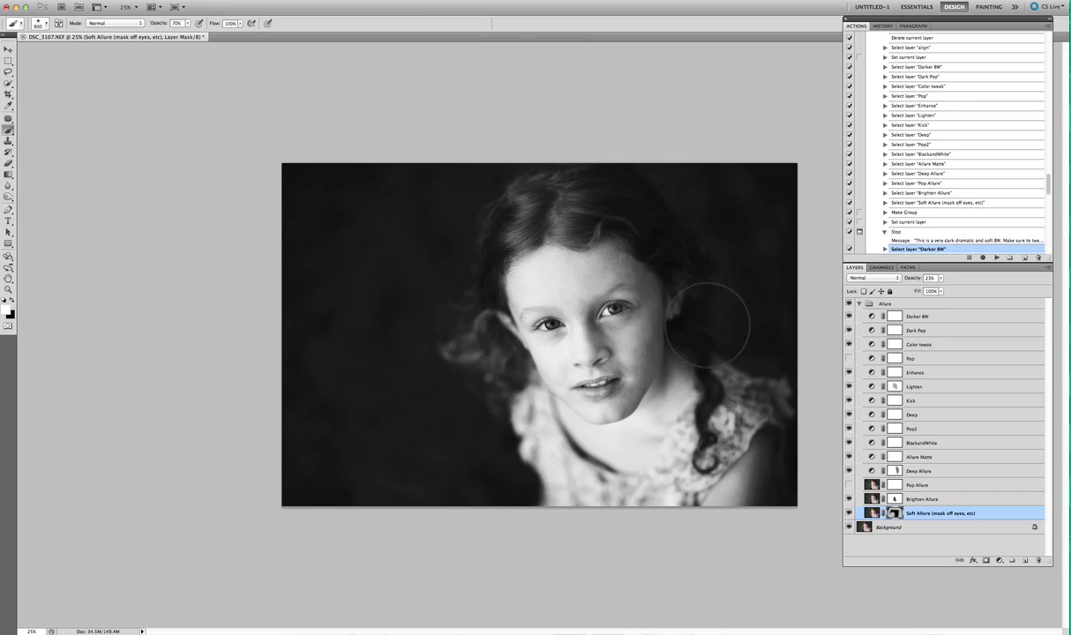
Step: Refine the Soft Allure mask with a 200 px brush at 22% opacity and collapse the Allure group
{"action": "key", "text": "2"}
{"action": "key", "text": "bracketleft"}
{"action": "key", "text": "bracketleft"}
{"action": "key", "text": "bracketleft"}
{"action": "key", "text": "bracketleft"}
{"action": "key", "text": "bracketleft"}
{"action": "key", "text": "bracketleft"}
{"action": "key", "text": "bracketleft"}
{"action": "key", "text": "bracketleft"}
{"action": "left_click", "coordinate": [859, 305]}
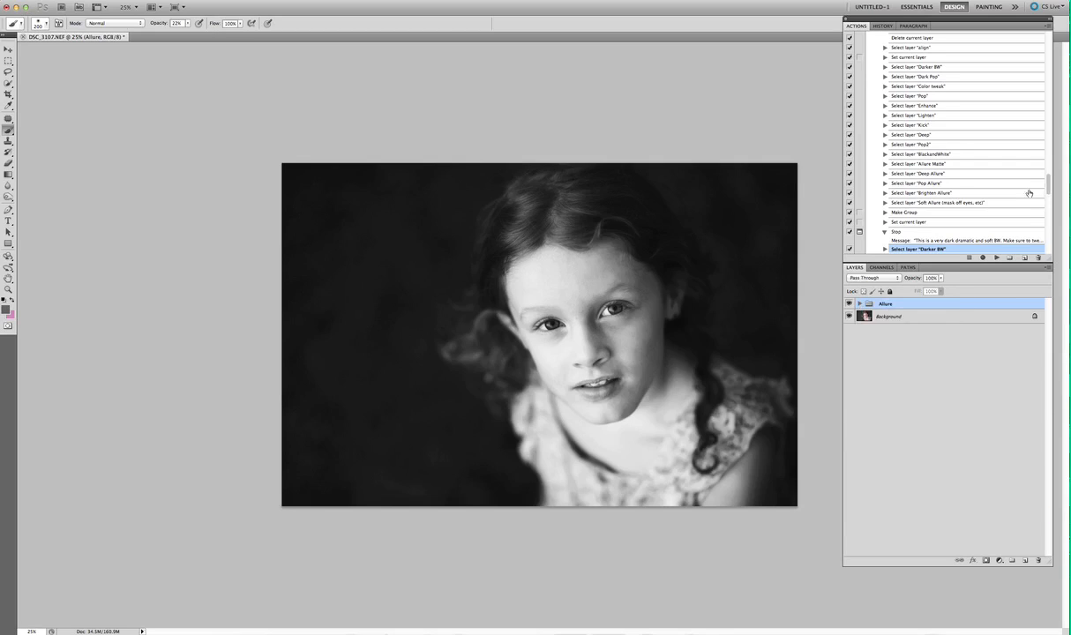
Step: Run the Matte enhancement action on the Background layer, beneath the Allure group
{"action": "scroll", "coordinate": [1049, 192], "scroll_direction": "down", "scroll_amount": 2}
{"action": "left_click_drag", "start_coordinate": [1049, 192], "coordinate": [1049, 203]}
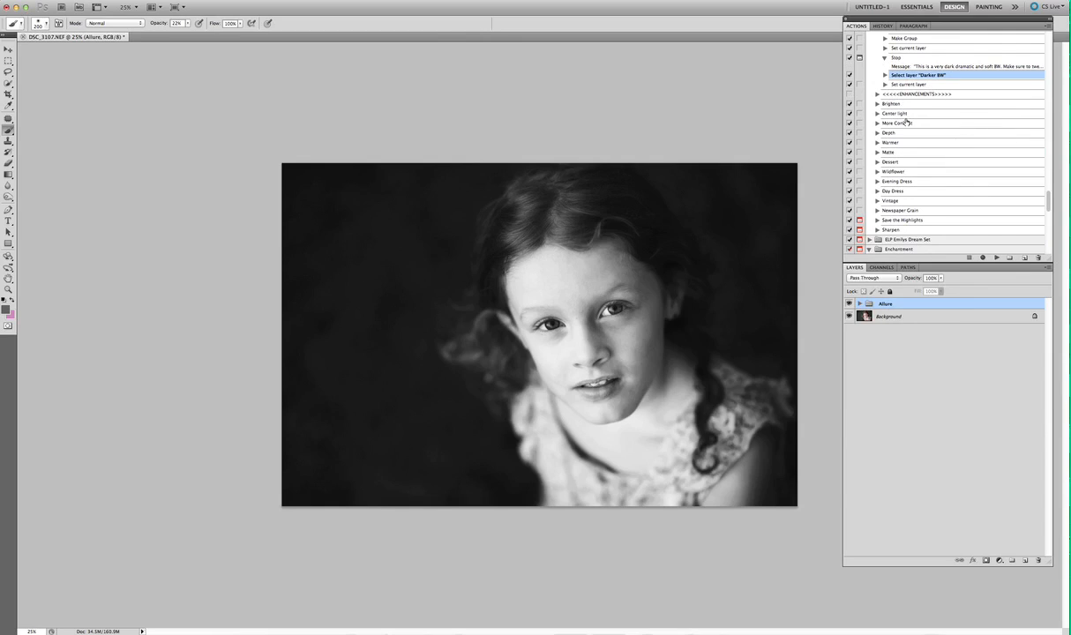
{"action": "left_click", "coordinate": [900, 154]}
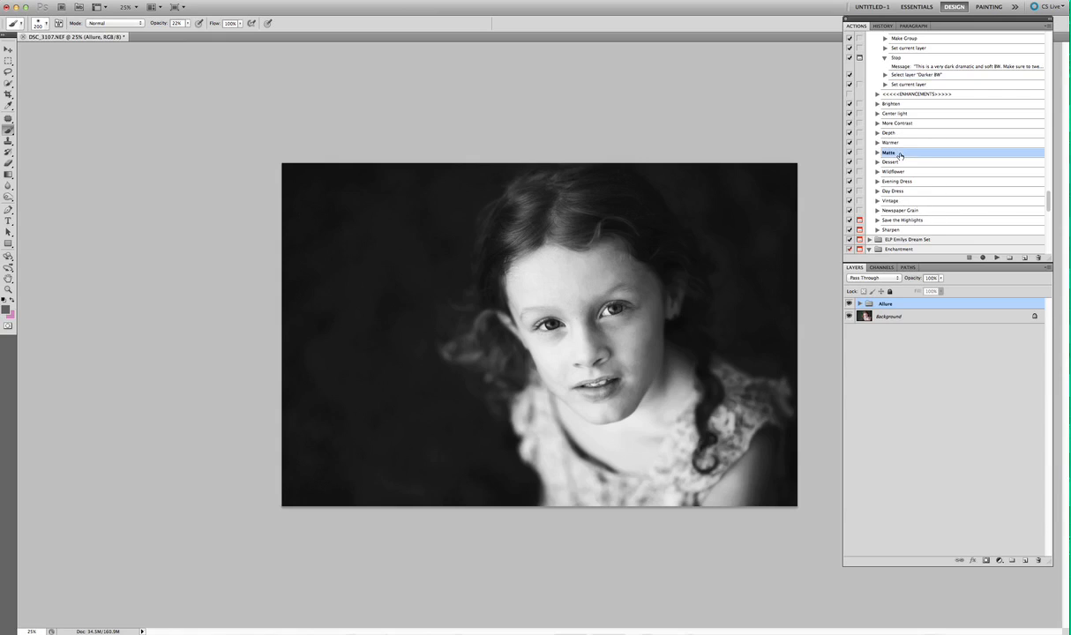
{"action": "left_click", "coordinate": [892, 315]}
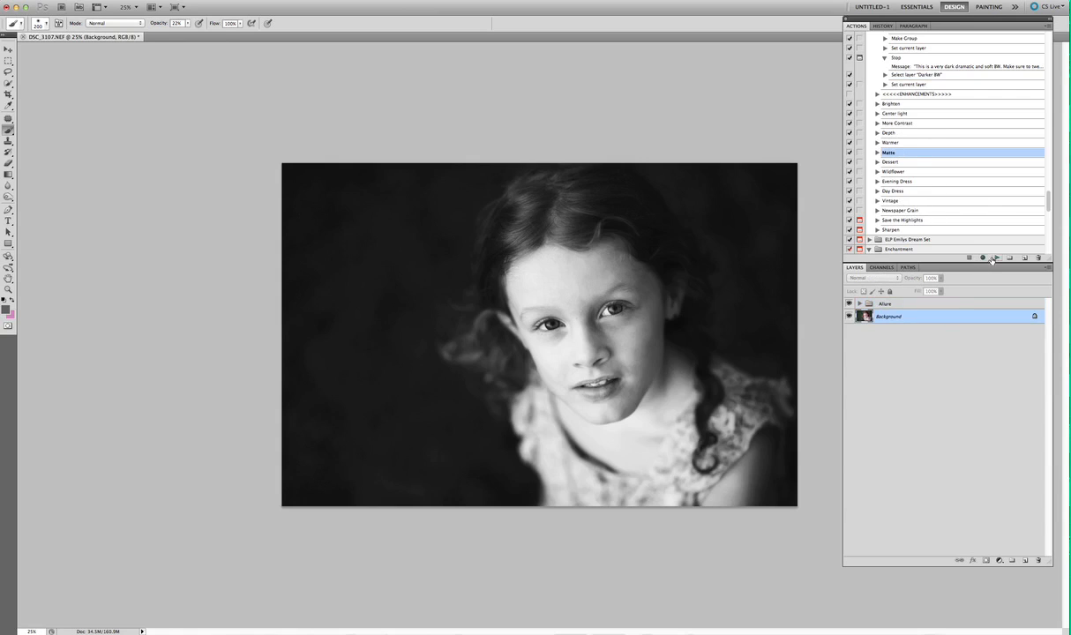
{"action": "left_click", "coordinate": [994, 259]}
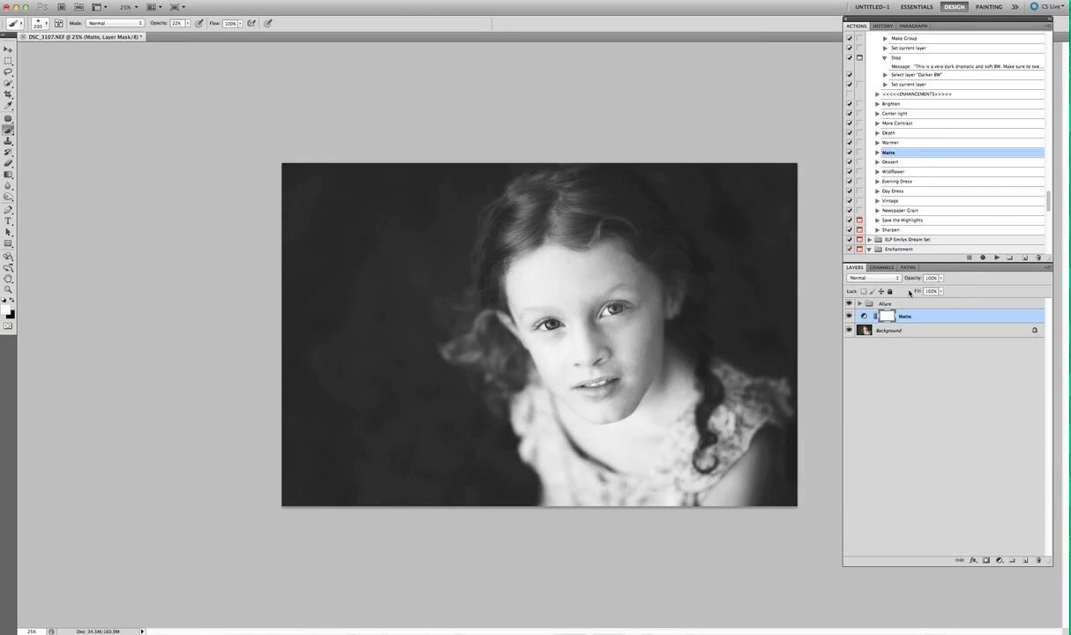
Step: Try the Matte layer above the Allure group, return it below the group, and delete it
{"action": "left_click_drag", "start_coordinate": [933, 320], "coordinate": [933, 303]}
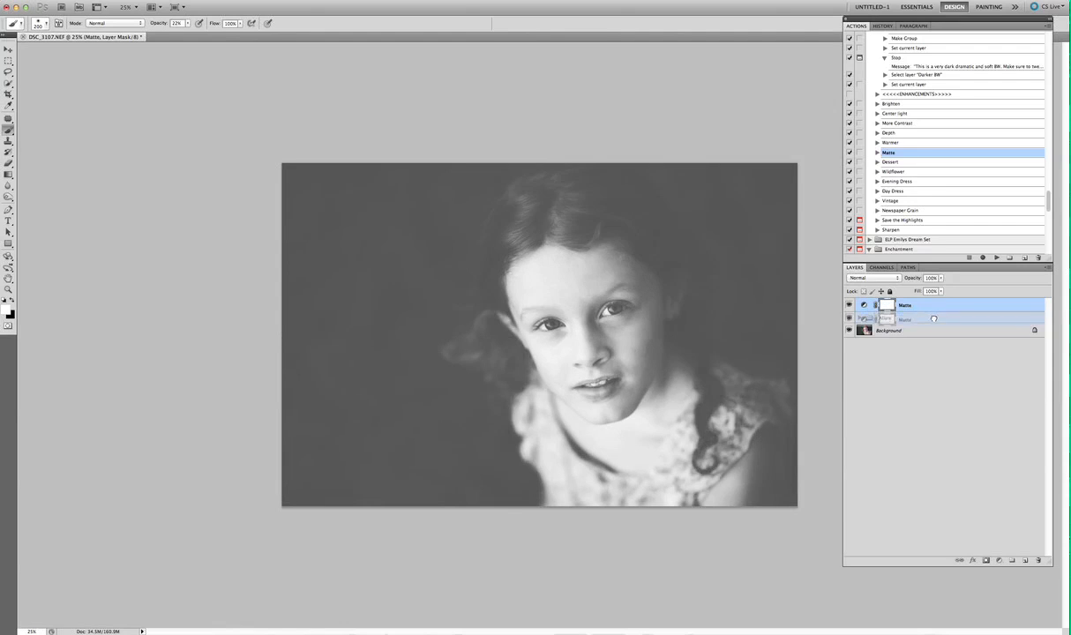
{"action": "left_click_drag", "start_coordinate": [934, 305], "coordinate": [935, 325]}
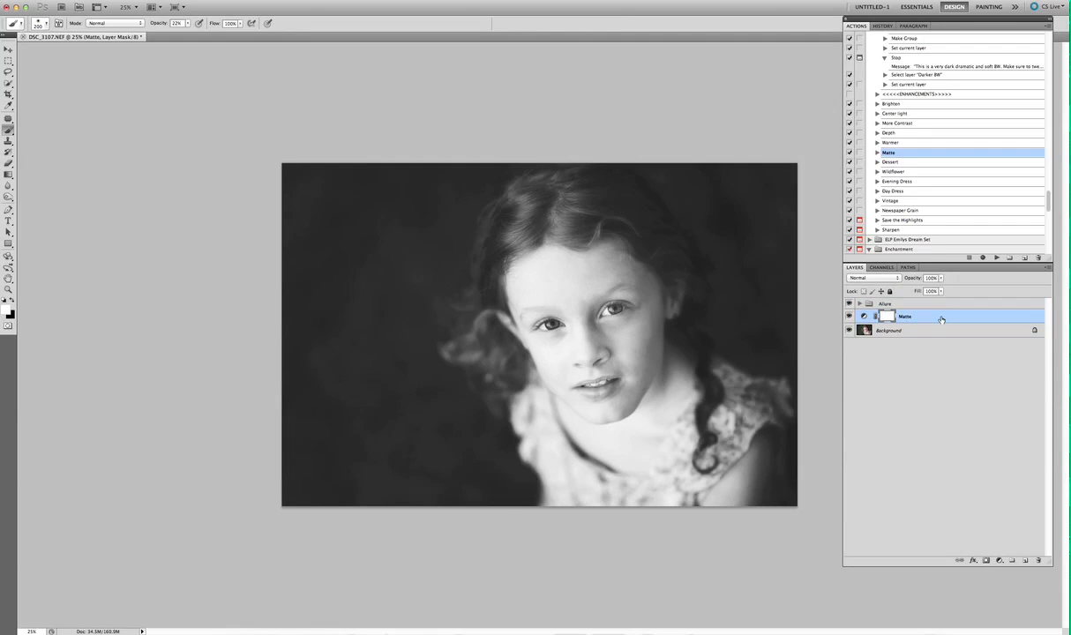
{"action": "key", "text": "Delete"}
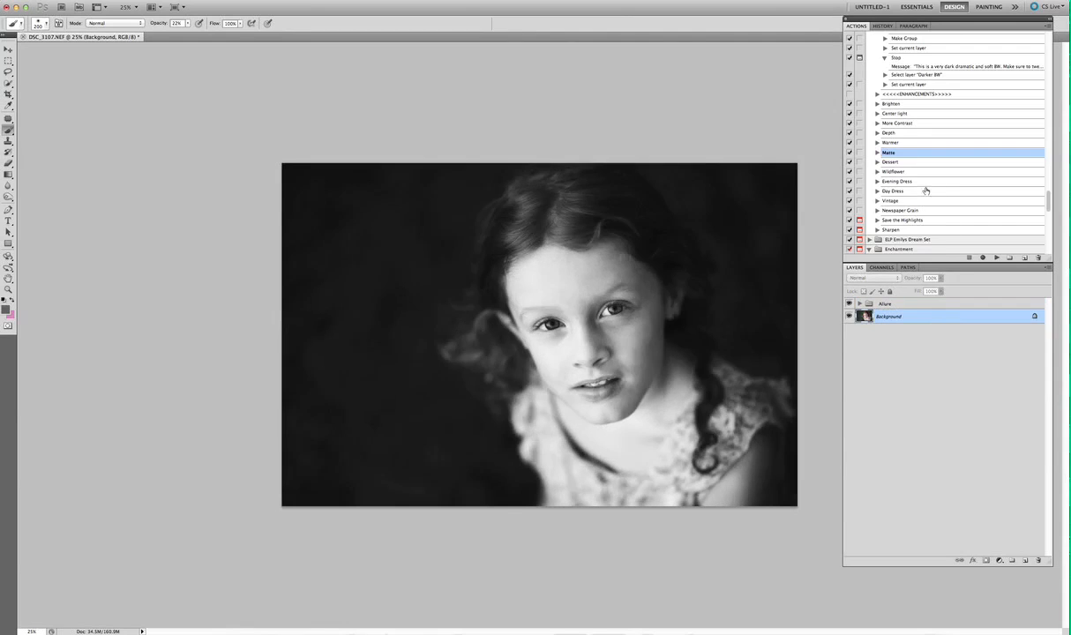
Step: Try the Day Dress action beneath the Allure group and delete the layer group it adds
{"action": "left_click", "coordinate": [892, 192]}
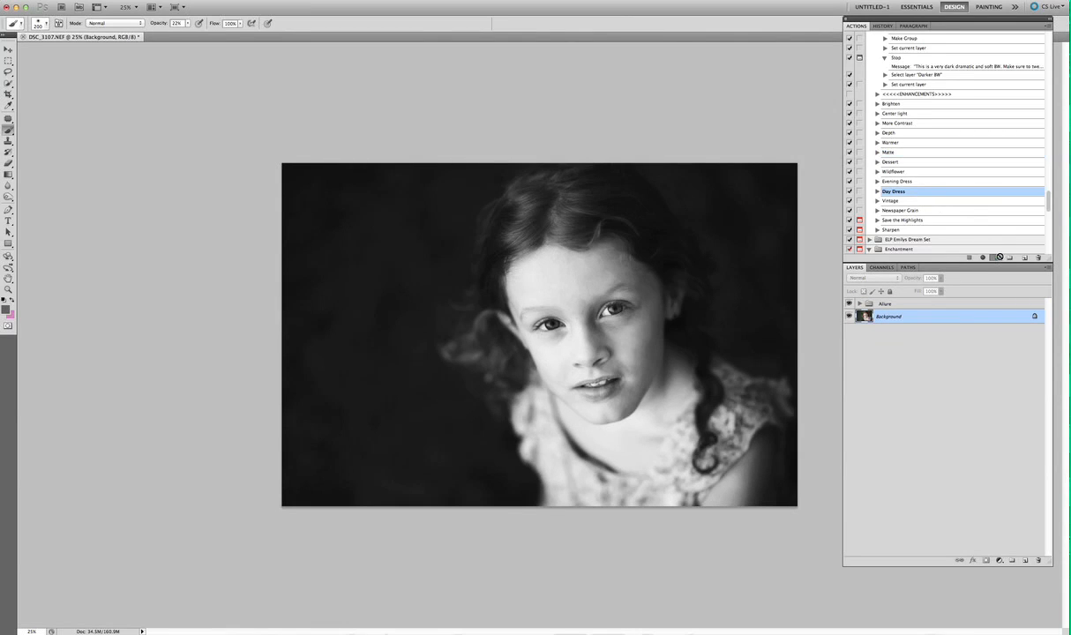
{"action": "left_click", "coordinate": [998, 256]}
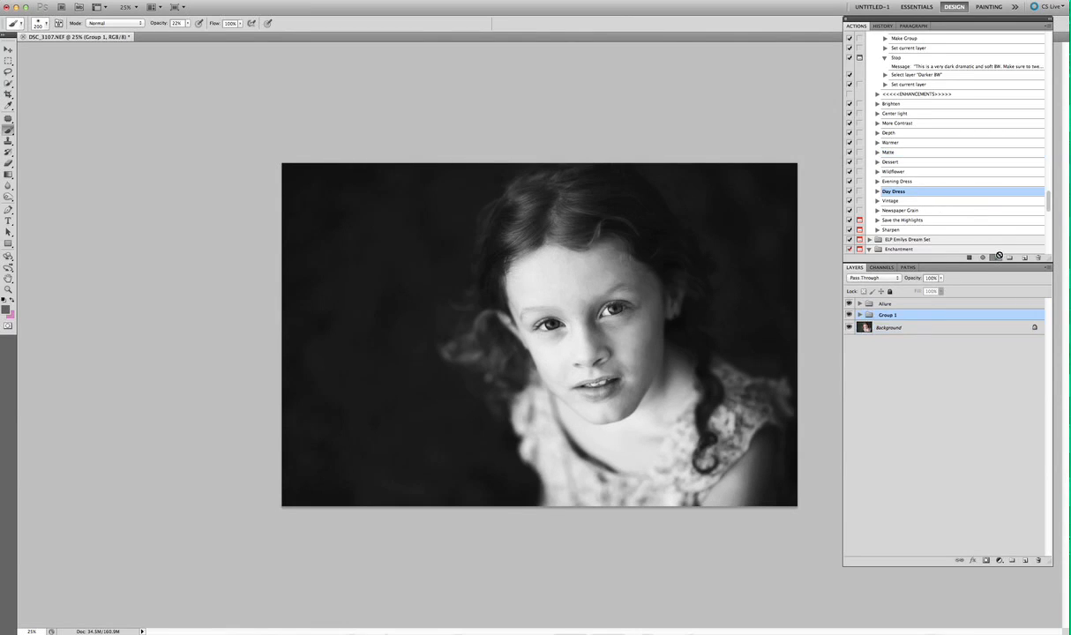
{"action": "left_click", "coordinate": [907, 317]}
{"action": "key", "text": "Delete"}
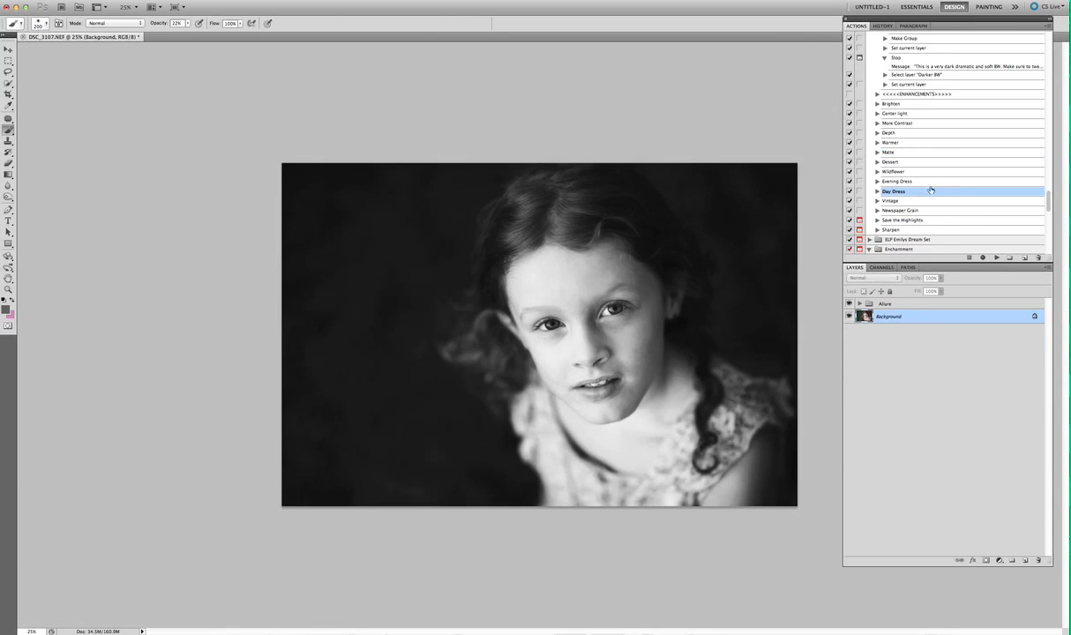
Step: Try the Evening Dress action beneath the Allure group and delete its layer group
{"action": "left_click", "coordinate": [886, 180]}
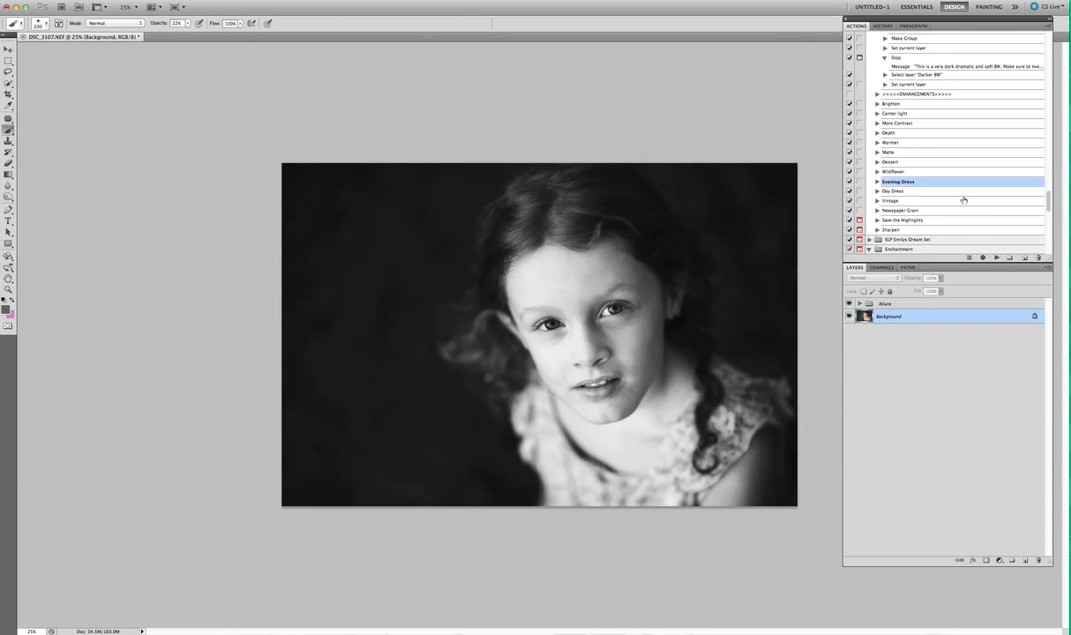
{"action": "left_click", "coordinate": [994, 257]}
{"action": "mouse_move", "coordinate": [900, 320]}
{"action": "left_mouse_down"}
{"action": "mouse_move", "coordinate": [903, 300]}
{"action": "mouse_move", "coordinate": [910, 320]}
{"action": "left_mouse_up"}
{"action": "key", "text": "Delete"}
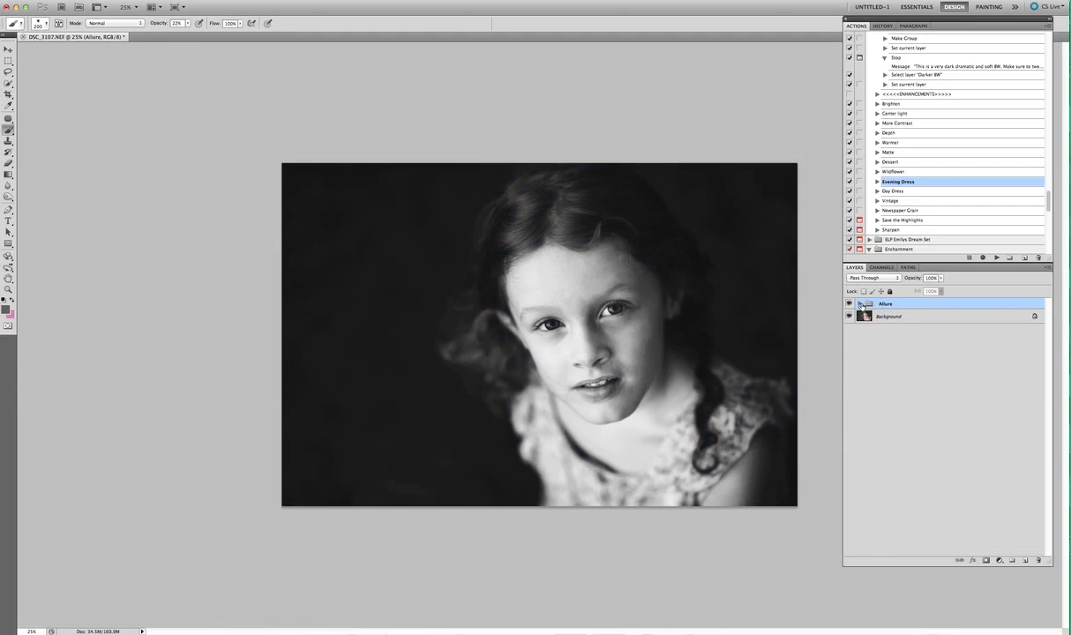
Step: Delete the Allure group so that only the Background layer remains
{"action": "left_click", "coordinate": [861, 304]}
{"action": "left_click", "coordinate": [861, 304]}
{"action": "key", "text": "Delete"}
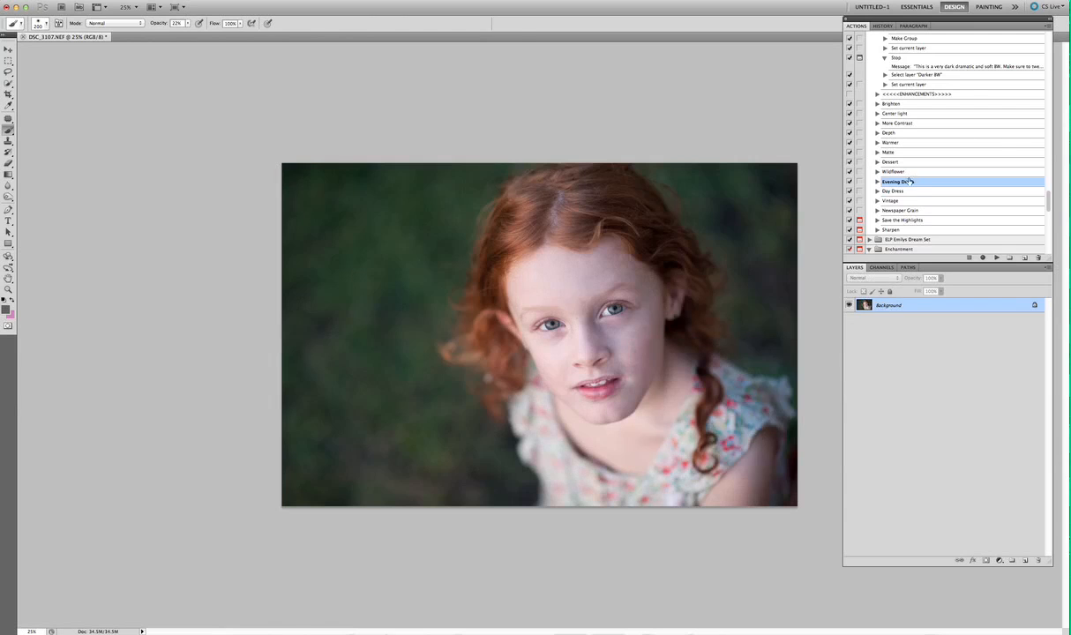
Step: Try Evening Dress on the colour portrait at 31% group opacity, compare it with the original, and delete the group
{"action": "left_click", "coordinate": [996, 257]}
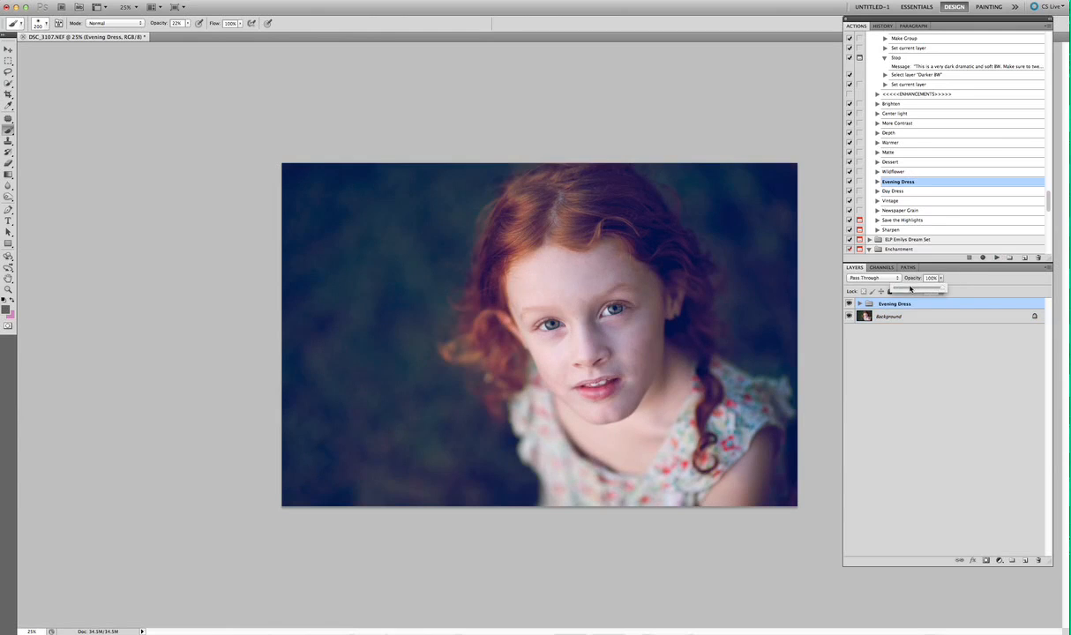
{"action": "left_click_drag", "start_coordinate": [940, 278], "coordinate": [909, 288]}
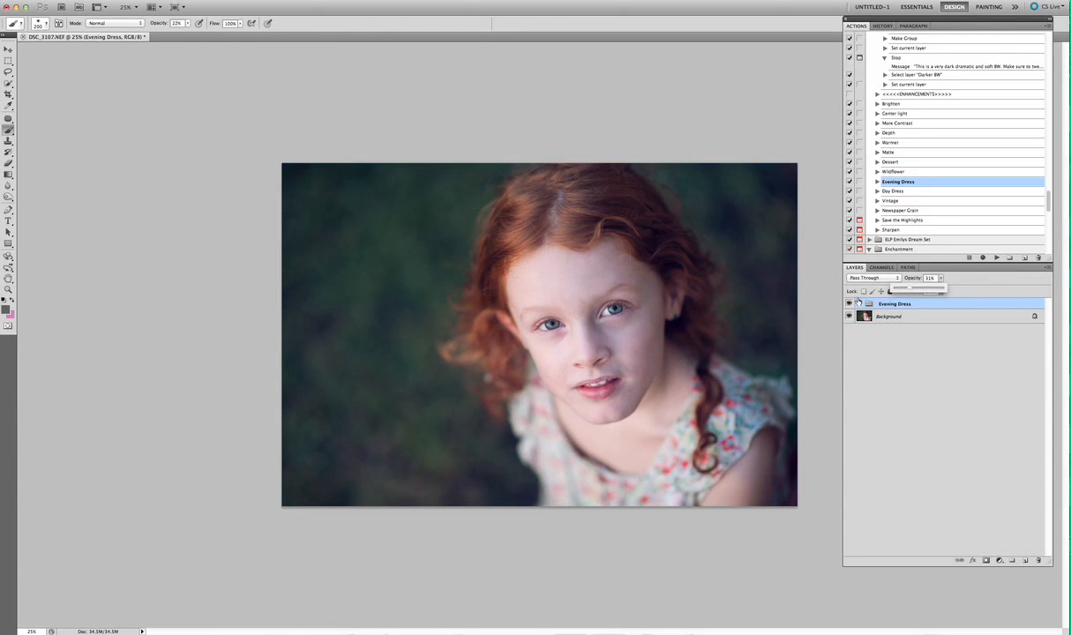
{"action": "left_click", "coordinate": [850, 303]}
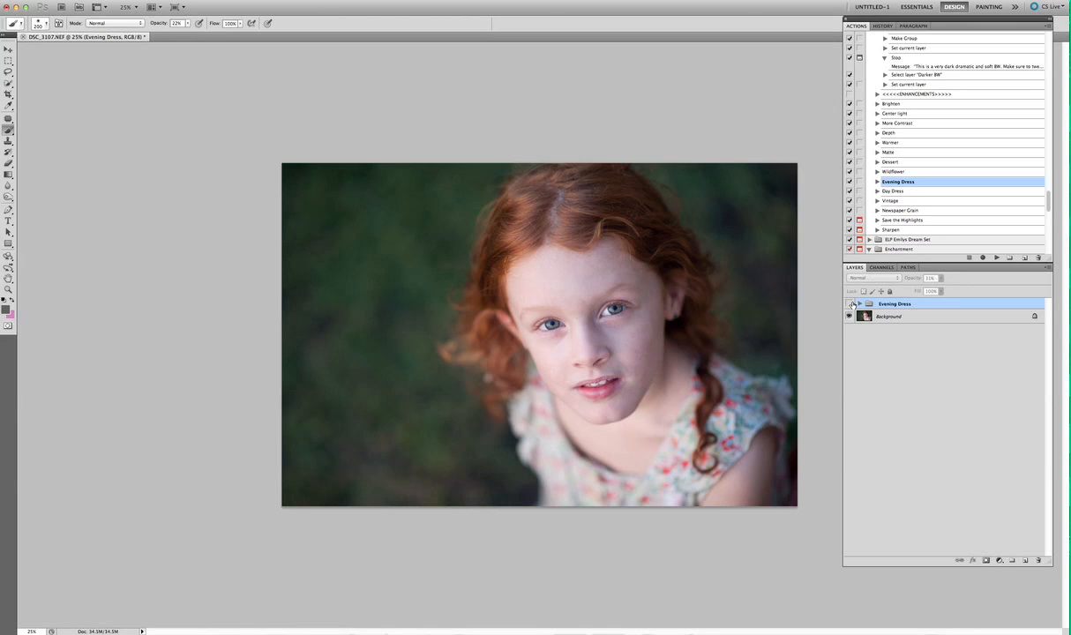
{"action": "left_click", "coordinate": [850, 304]}
{"action": "key", "text": "Delete"}
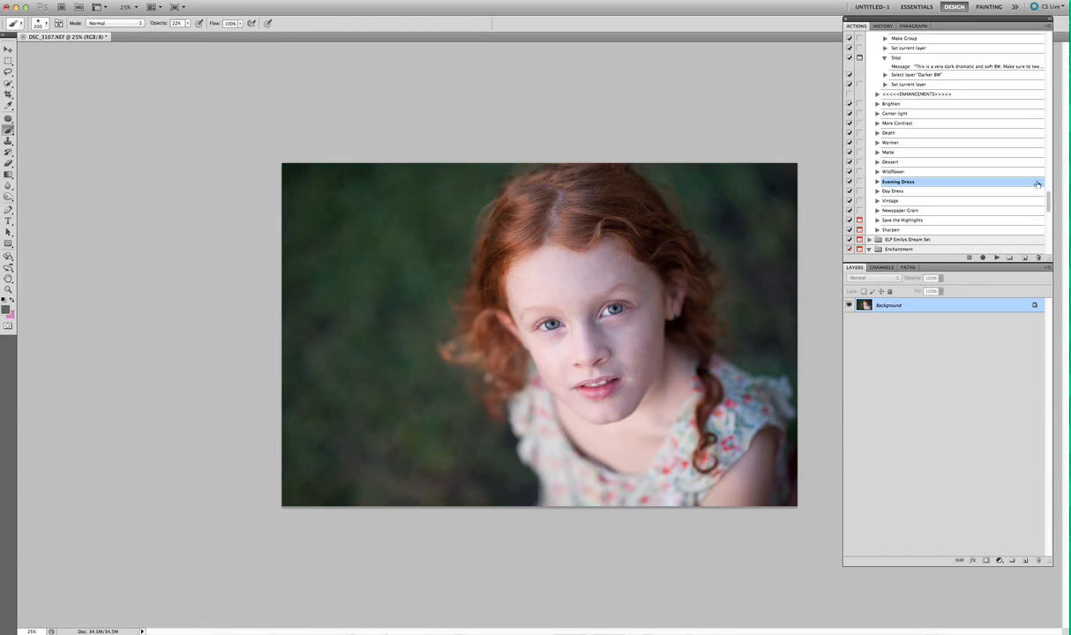
Step: Collapse the Allure action's recorded steps and run the Muse black-and-white action on the colour portrait
{"action": "left_click_drag", "start_coordinate": [1048, 201], "coordinate": [1037, 48]}
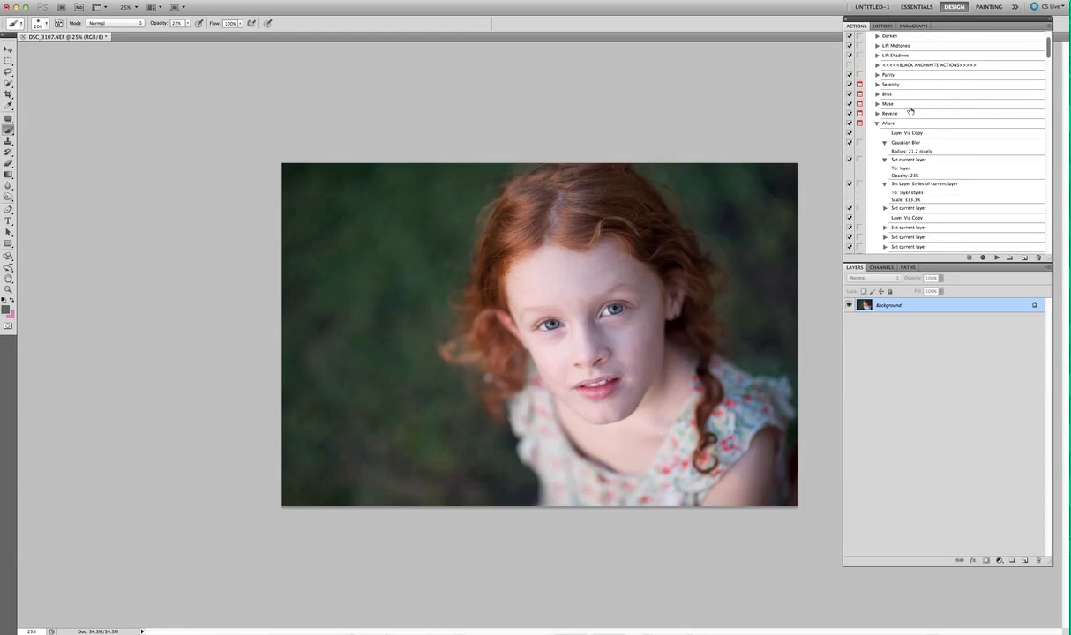
{"action": "left_click", "coordinate": [877, 122]}
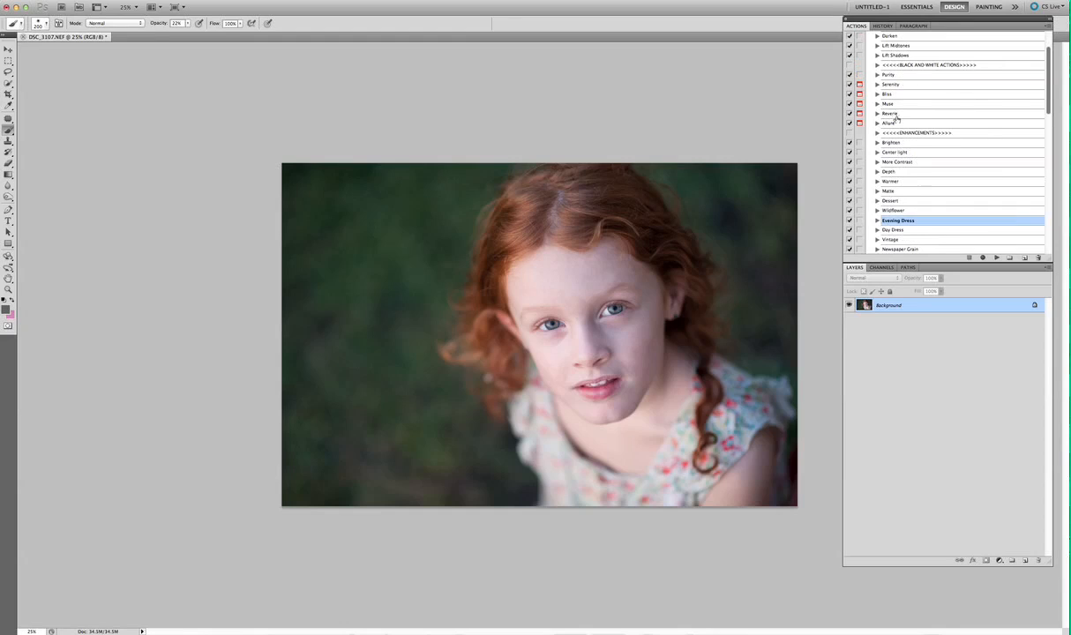
{"action": "left_click", "coordinate": [899, 106]}
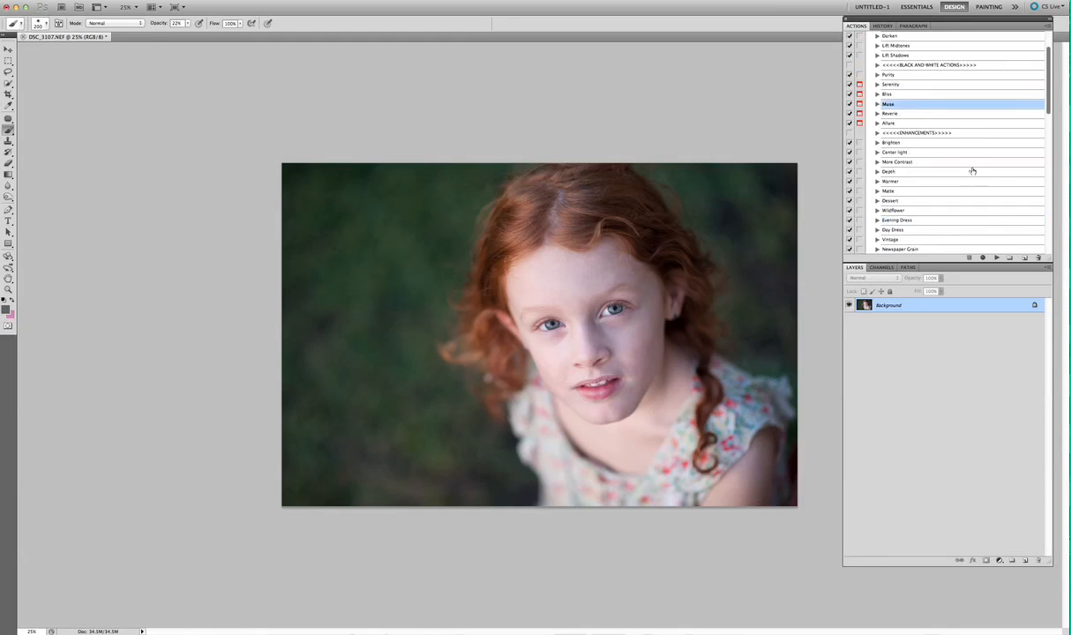
{"action": "left_click", "coordinate": [998, 258]}
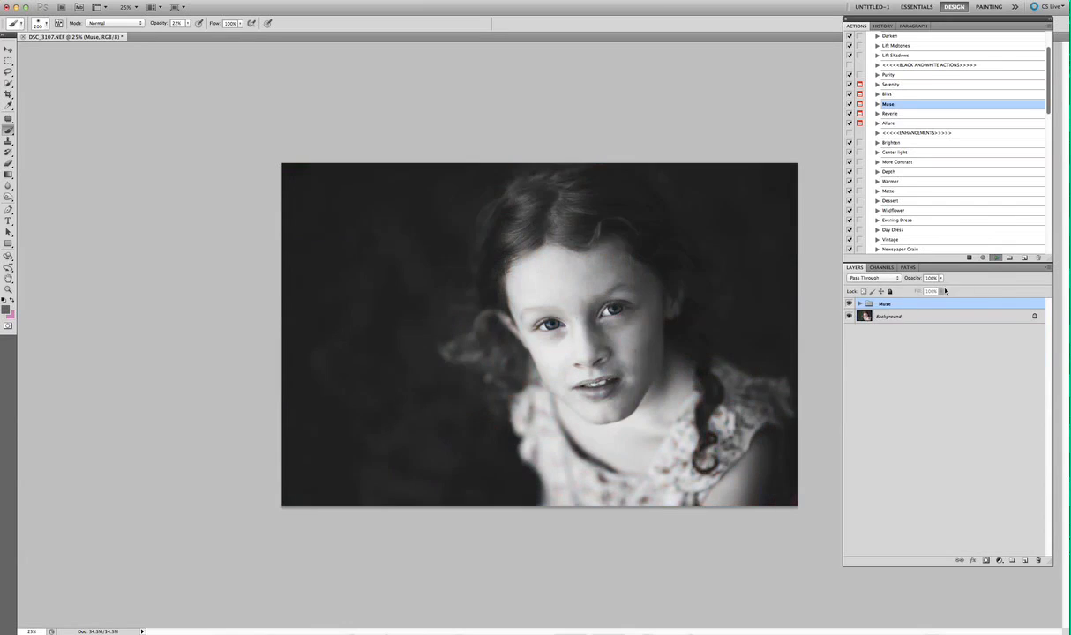
{"action": "left_click", "coordinate": [619, 215]}
Step: Hide the BW layer in the Muse group and lower the Dark Matte layer's opacity to 46%
{"action": "left_click", "coordinate": [859, 304]}
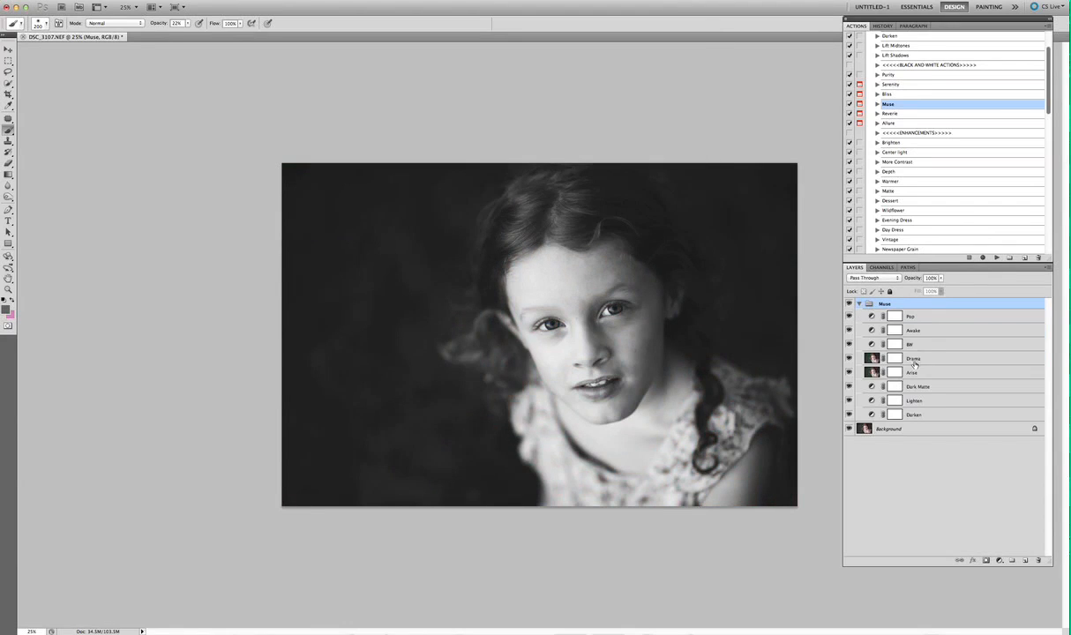
{"action": "left_click", "coordinate": [849, 344]}
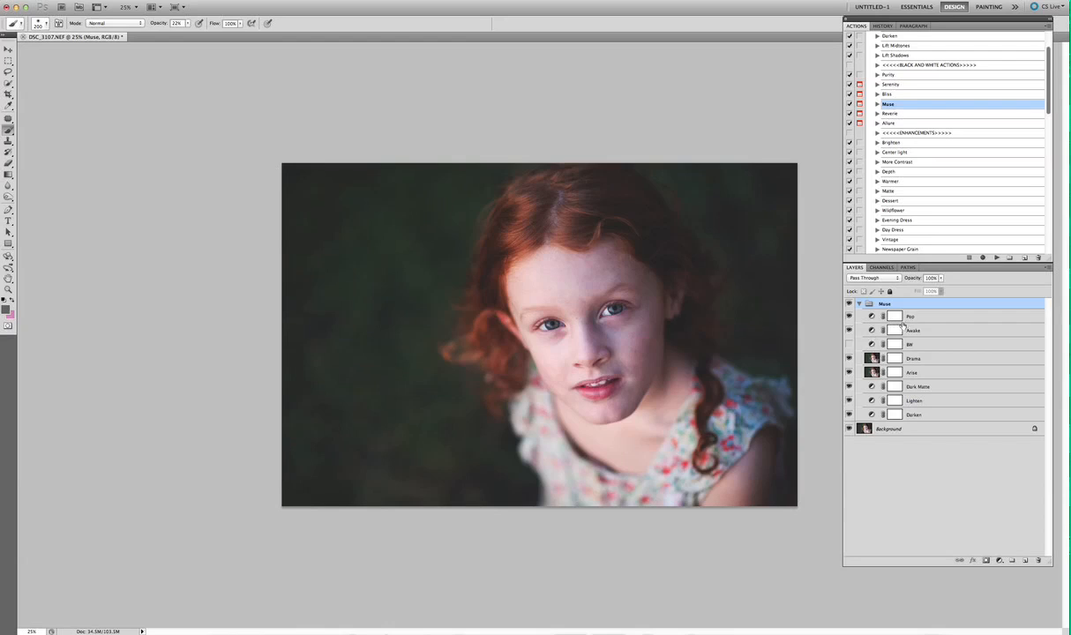
{"action": "left_click", "coordinate": [915, 386]}
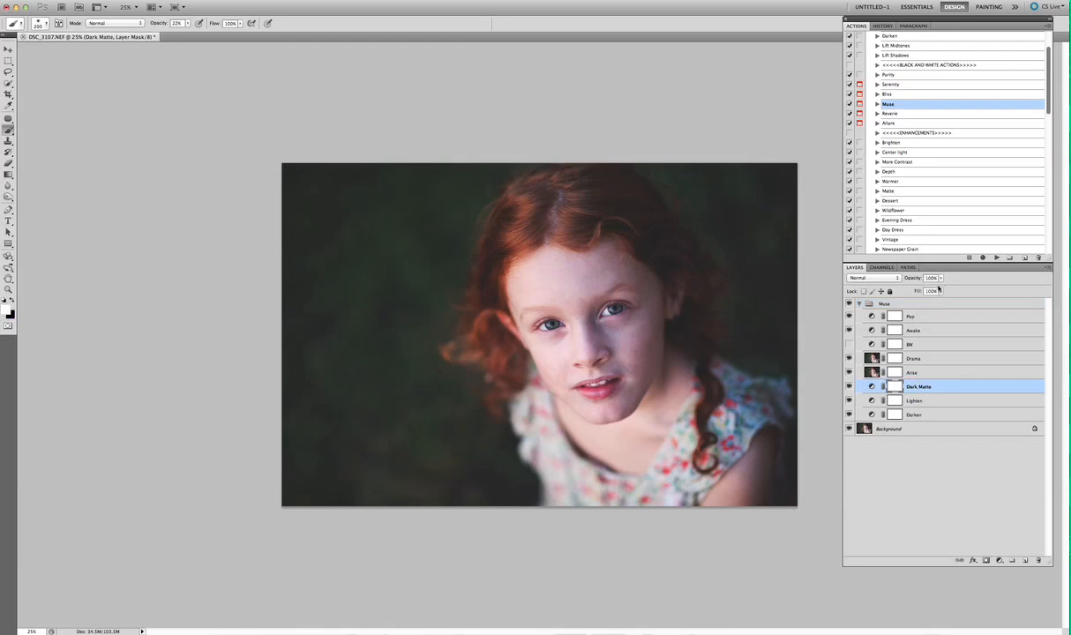
{"action": "left_click_drag", "start_coordinate": [920, 290], "coordinate": [919, 291]}
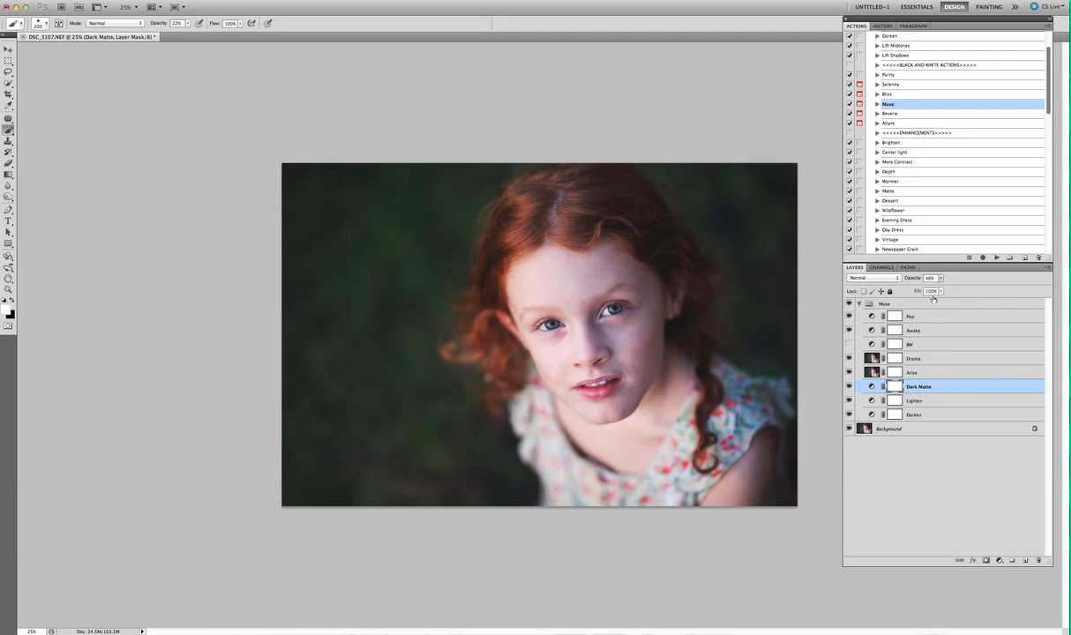
Step: Compare the portrait with and without the Muse group's effects and select the group
{"action": "left_click", "coordinate": [918, 316]}
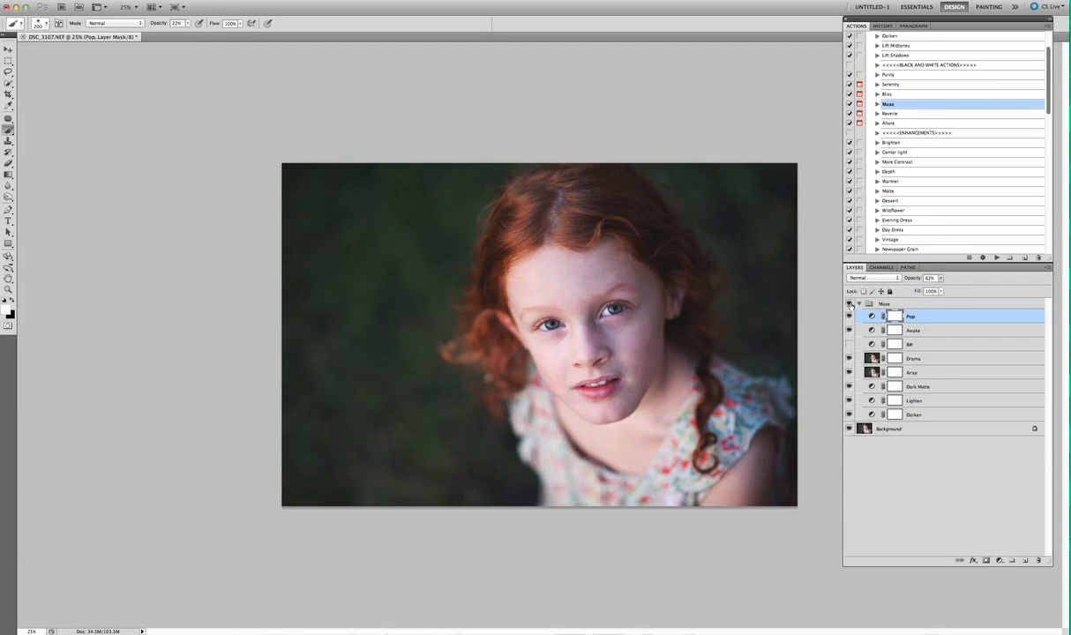
{"action": "left_click", "coordinate": [850, 304]}
{"action": "left_click", "coordinate": [849, 304]}
{"action": "key", "text": "ctrl+shift+e"}
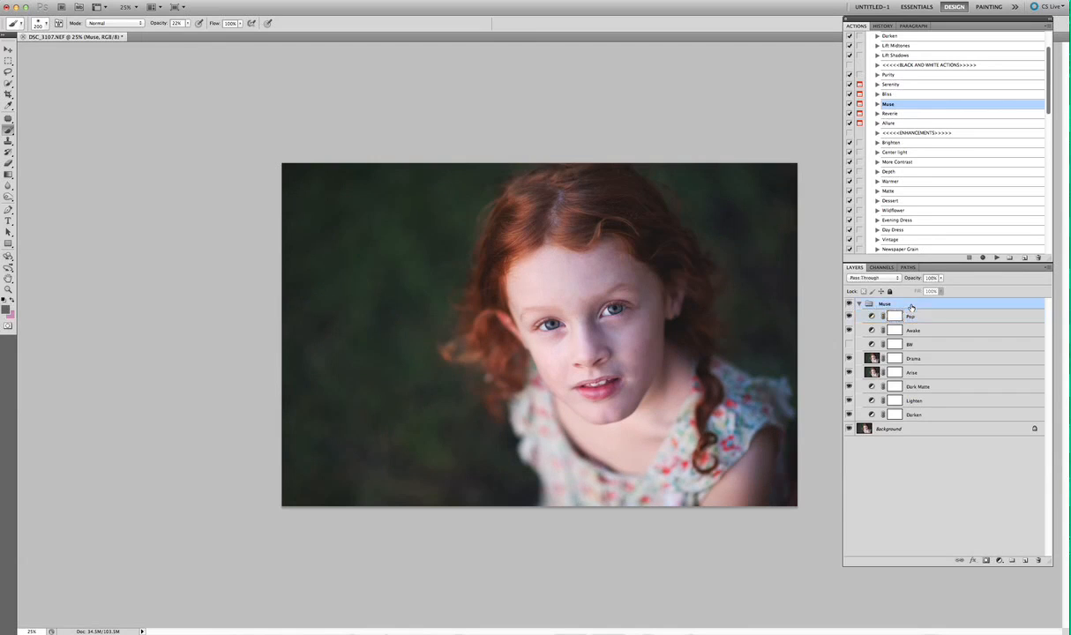